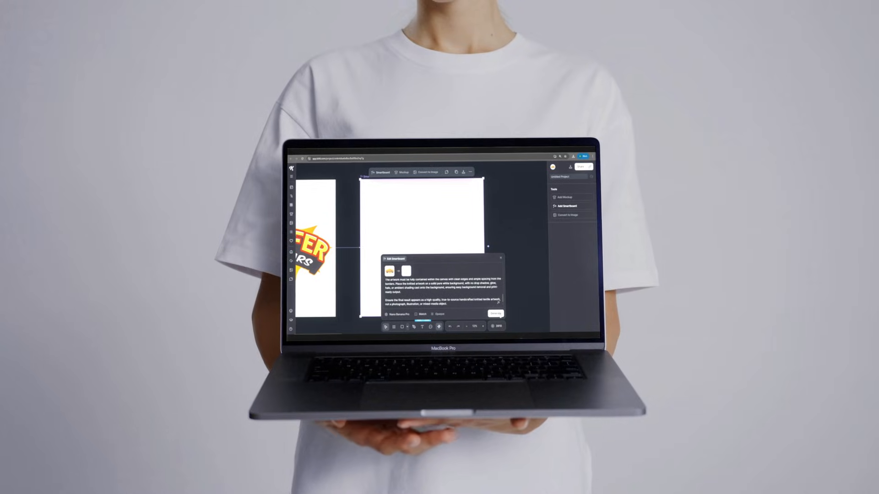
pyautogui.click(505, 315)
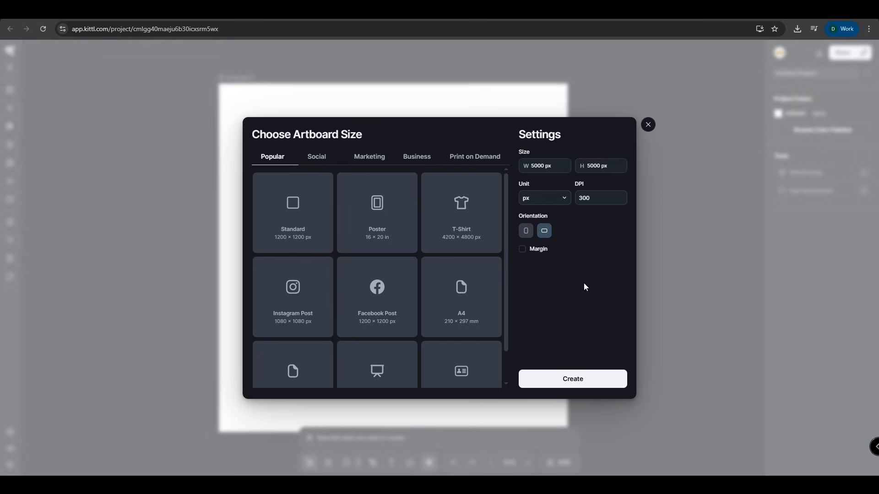
# Create a 5000 × 5000 px artboard at 300 DPI and enlarge the Transfer Superstars logo to nearly fill its width, centred.
pyautogui.click(571, 378)
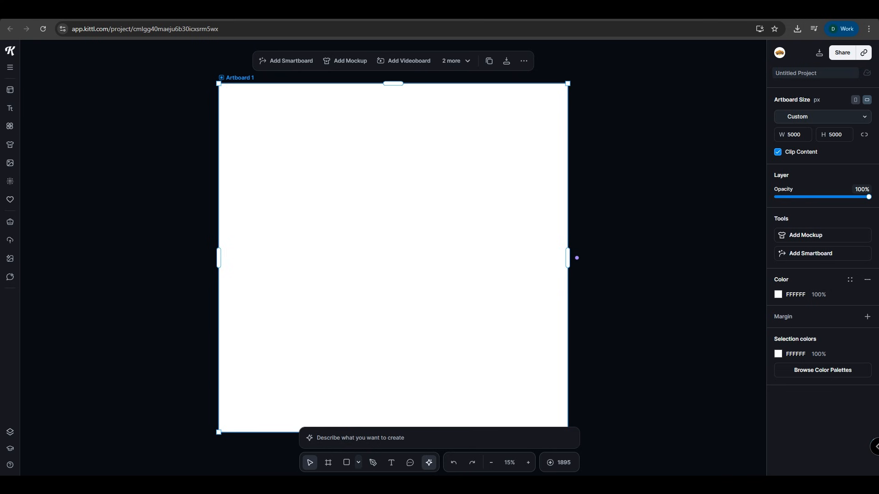
pyautogui.moveTo(392, 287); pyautogui.dragTo(345, 276)
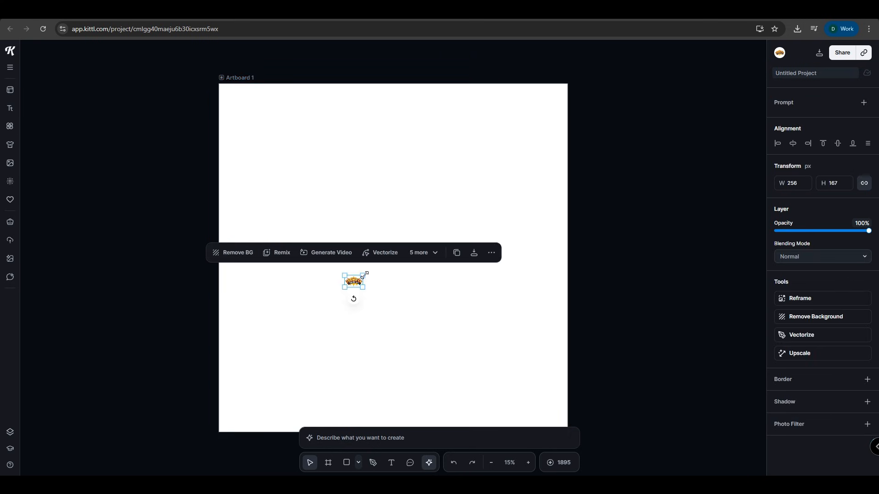
pyautogui.moveTo(365, 274); pyautogui.dragTo(570, 140)
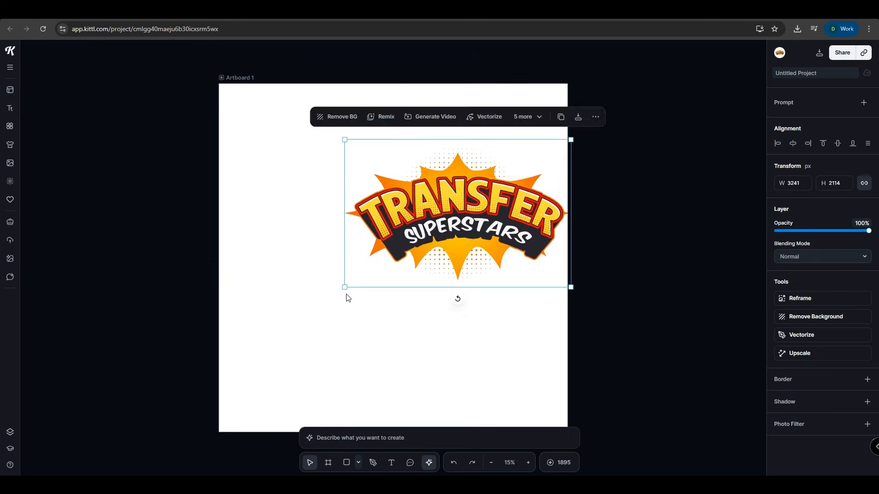
pyautogui.moveTo(346, 290); pyautogui.dragTo(228, 380)
pyautogui.moveTo(517, 275); pyautogui.dragTo(516, 279)
pyautogui.click(599, 275)
# Add a Smartboard based on the logo artboard.
pyautogui.scroll(-2, 563, 263)
pyautogui.moveTo(646, 271); pyautogui.dragTo(414, 267)
pyautogui.click(102, 128)
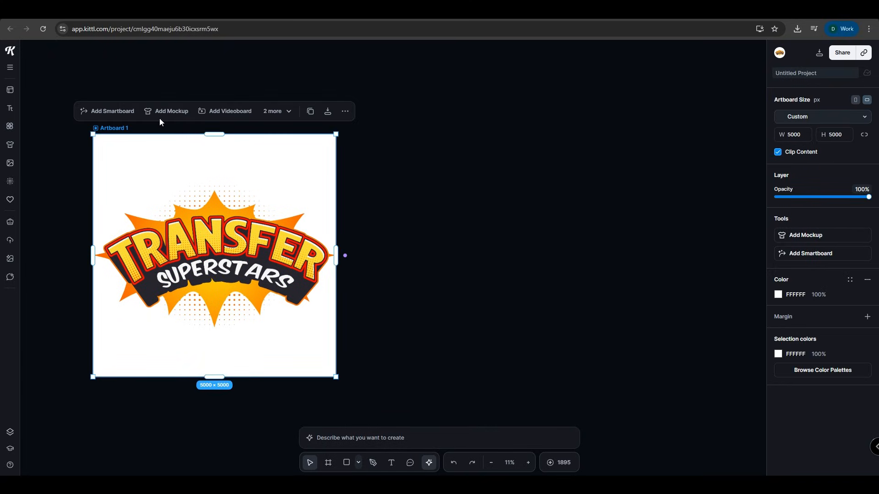
pyautogui.click(112, 112)
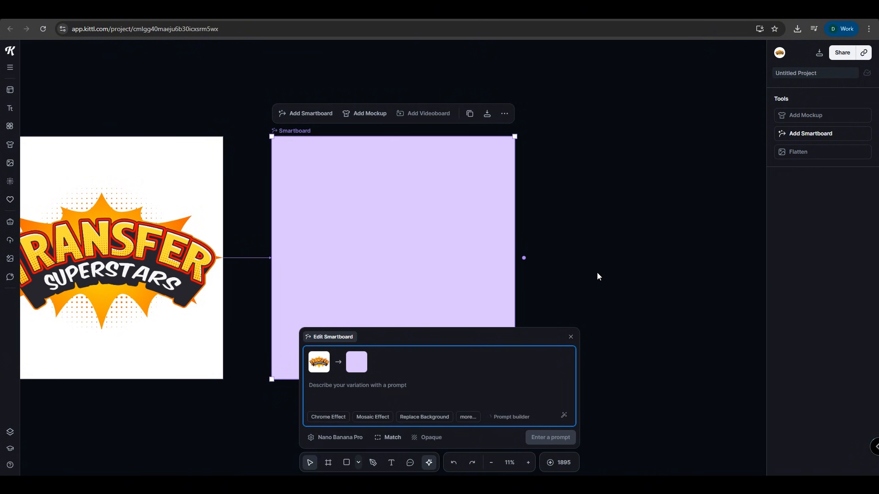
# Generate a bold graffiti-style version of the logo with Nano Banana Pro, prompting for spray-paint colors, paint drips, clean edges and a removed background.
pyautogui.write('Transform this image into bold graffiti-style artwork. Use vibrant spray-paint colors, sharp outlines, paint drips, splatter accents, and stylized shading to mimic authentic street graffiti. Keep the original shapes recognizable but add dynamic urban flair. Make the artwork fully DTF-print-ready: remove the background entirely (transparent PNG), keep clean edges, and avoid any outer shadows, wall textures, or photo elements. Only include the graffiti-style artwork itself with bright, solid colors and crisp details suitable for printing.')
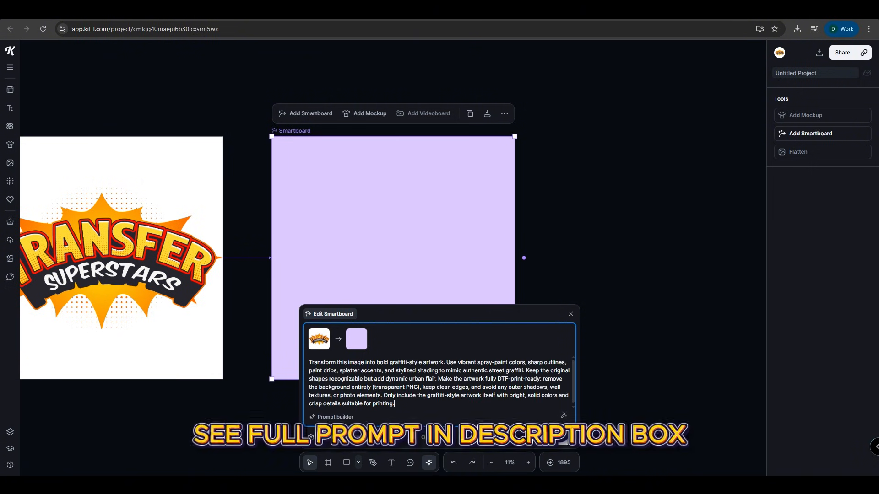
pyautogui.click(341, 438)
pyautogui.click(332, 250)
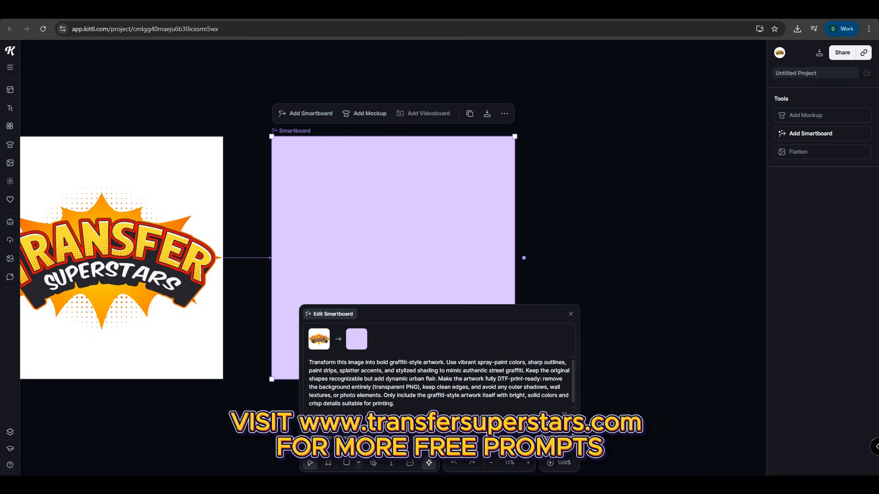
pyautogui.click(548, 439)
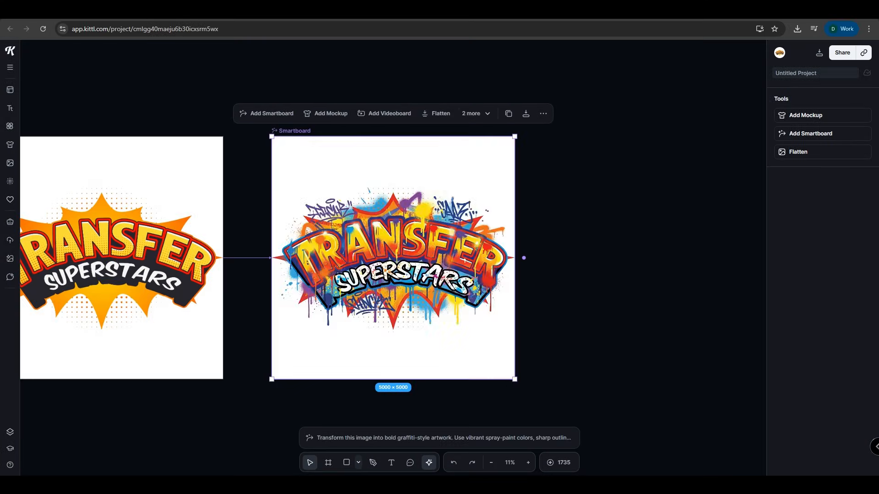
# Examine the graffiti artwork's lettering, drips and edges up close, and compare it with the original logo.
pyautogui.scroll(5, 384, 257)
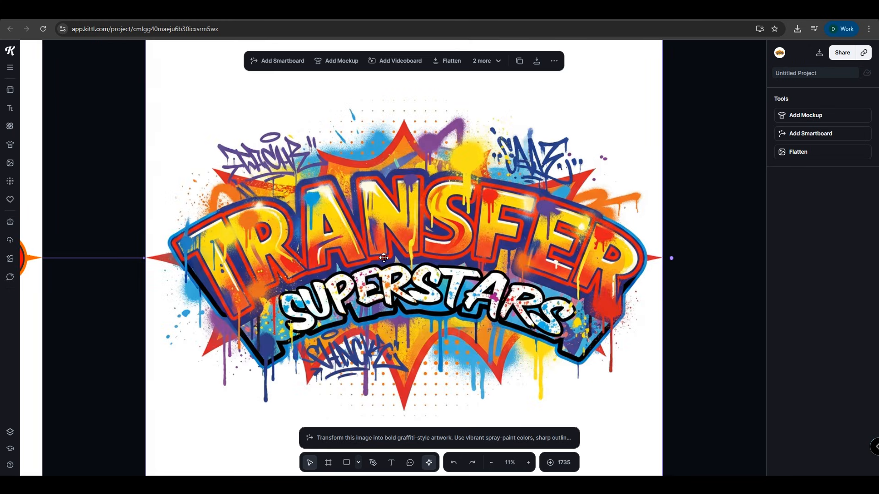
pyautogui.scroll(3, 384, 258)
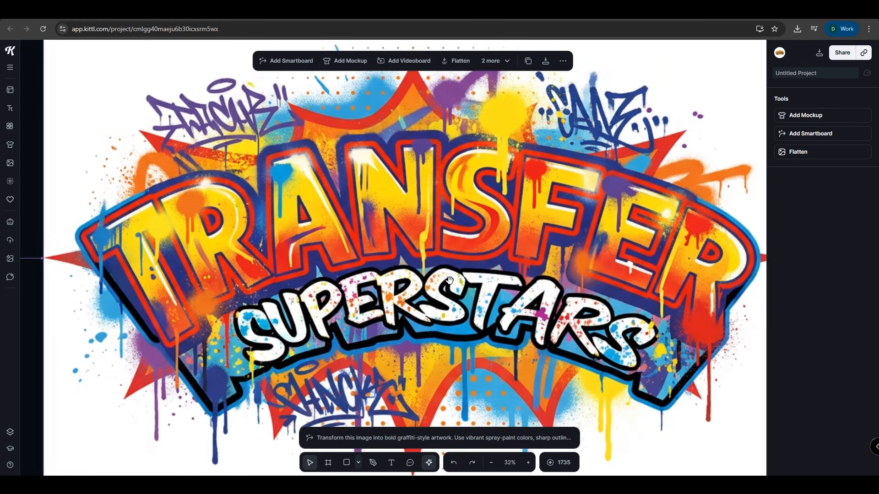
pyautogui.scroll(-5, 450, 280)
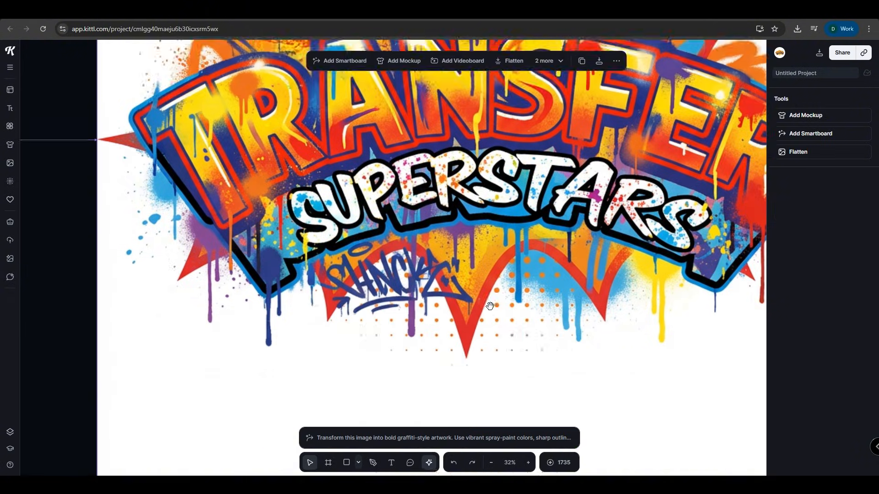
pyautogui.scroll(-3, 490, 305)
pyautogui.scroll(6, 507, 176)
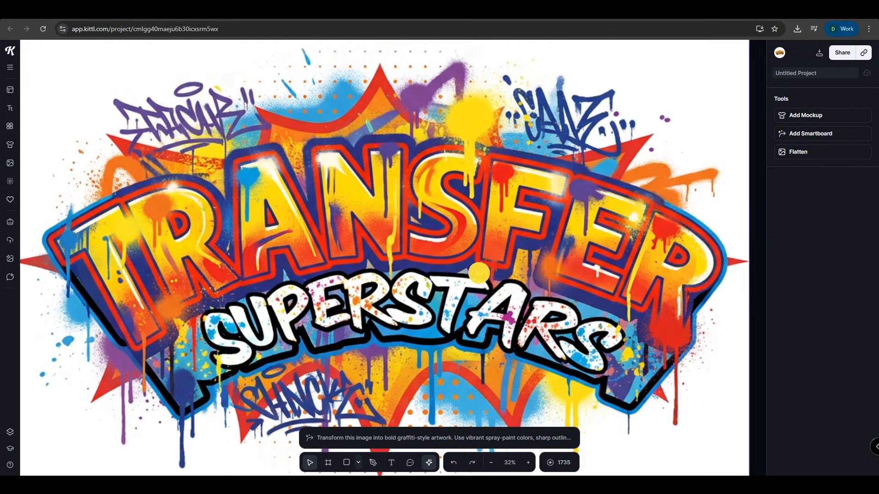
pyautogui.scroll(-8, 475, 287)
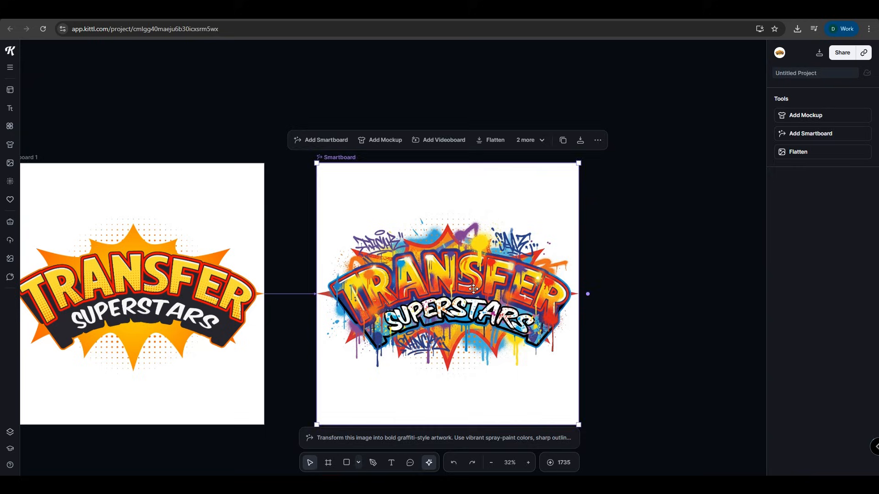
pyautogui.click(603, 303)
pyautogui.moveTo(603, 304); pyautogui.dragTo(654, 264)
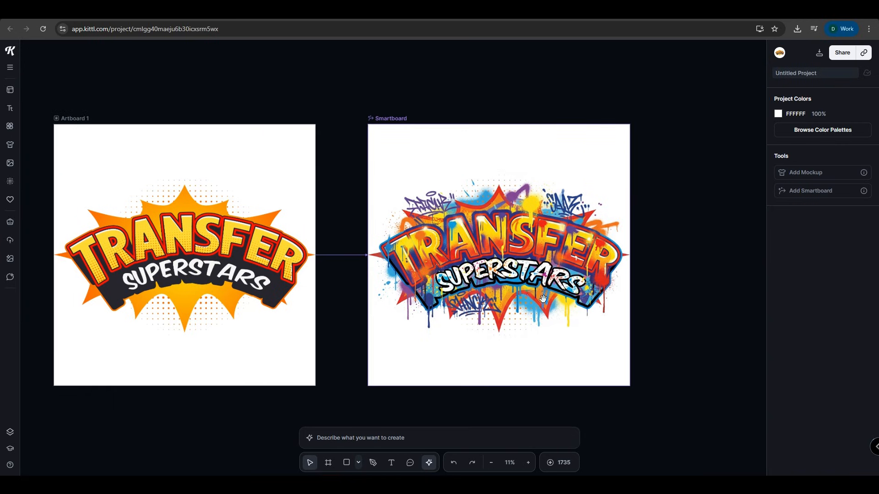
pyautogui.moveTo(544, 299); pyautogui.dragTo(533, 266)
# Add a second Smartboard from the logo artboard and generate a graffiti-style version with the prompt asking for a solid white background.
pyautogui.click(70, 95)
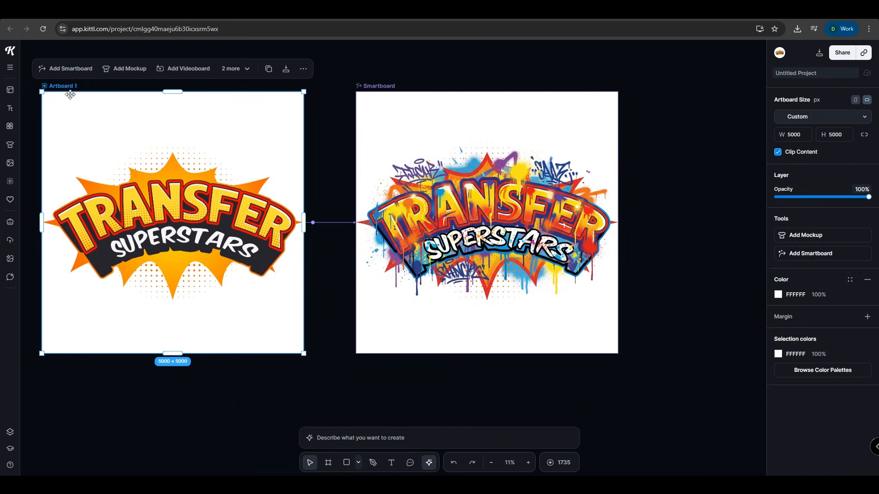
pyautogui.click(68, 69)
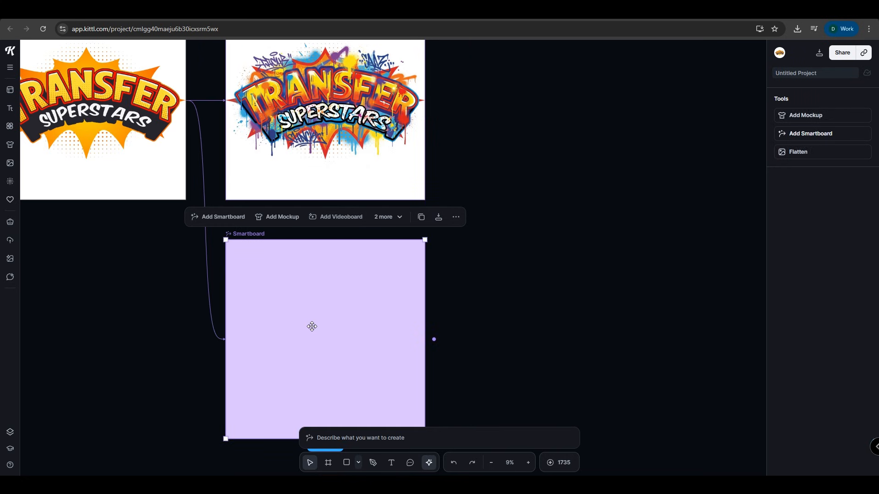
pyautogui.click(402, 438)
pyautogui.write('Transform this image into bold graffiti-style artwork. Use vibrant spray-paint colors, sharp outlines, paint drips, splatter accents, and stylized shading to mimic authentic street graffiti. Keep the original shapes recognizable but add dynamic urban flair. Make the artwork fully DTF-print-ready: Place it on a solid white background. keep clean edges, and avoid any outer shadows, wall textures, or photo elements. Only include the graffiti-style artwork itself with bright, solid colors and crisp details suitable for printing.')
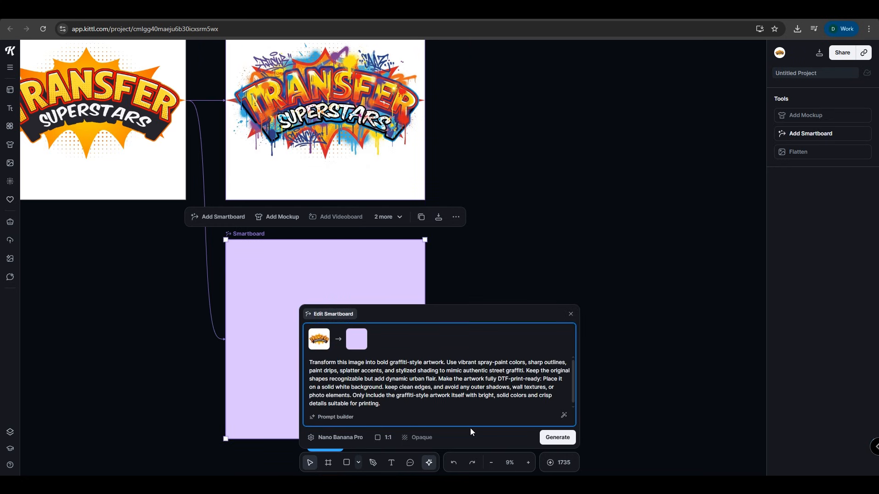
pyautogui.click(558, 438)
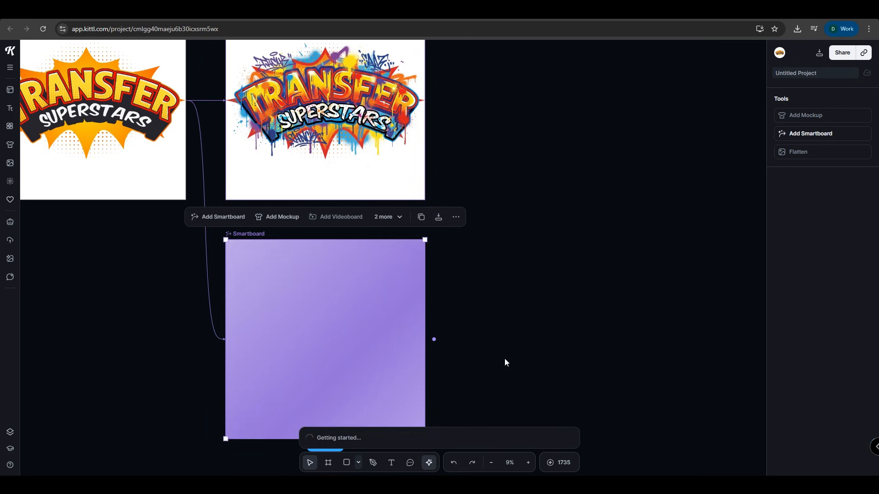
# Examine the white-background graffiti version up close, checking its lettering, paint drips and edges.
pyautogui.moveTo(506, 361)
pyautogui.mouseDown()
pyautogui.moveTo(585, 275)
pyautogui.moveTo(600, 275)
pyautogui.mouseUp()
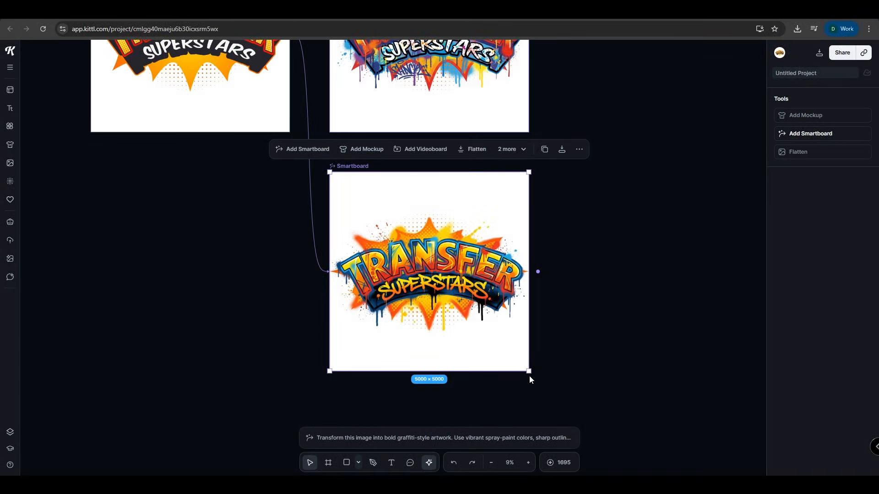
pyautogui.scroll(10, 414, 254)
pyautogui.scroll(5, 414, 254)
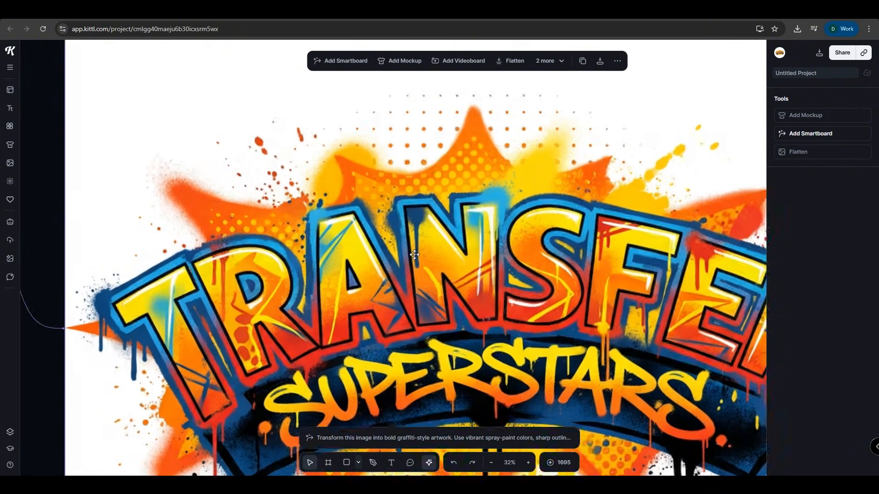
pyautogui.moveTo(498, 360); pyautogui.dragTo(407, 154)
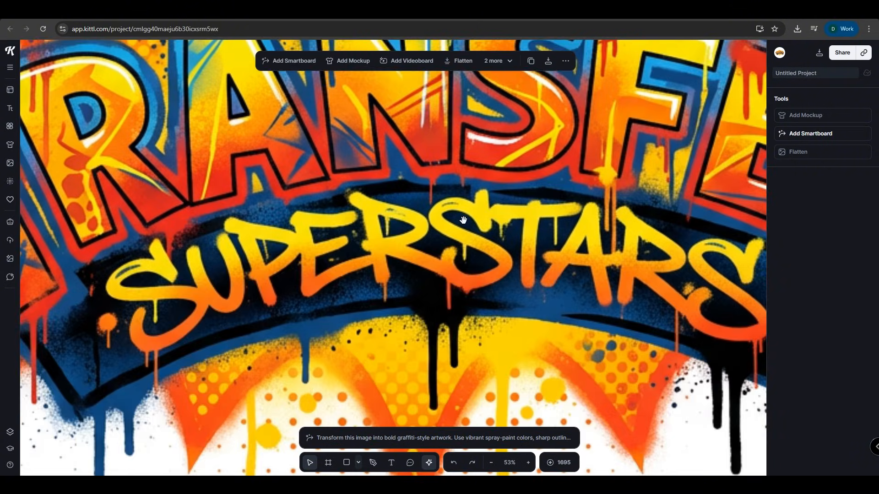
pyautogui.moveTo(576, 307); pyautogui.dragTo(361, 320)
pyautogui.moveTo(476, 289); pyautogui.dragTo(404, 356)
pyautogui.moveTo(215, 201); pyautogui.dragTo(464, 181)
pyautogui.scroll(-4, 464, 181)
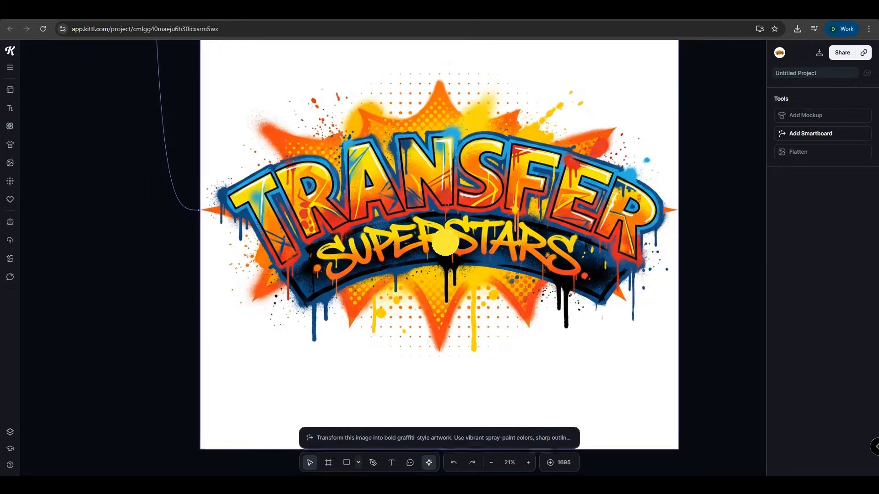
pyautogui.click(445, 243)
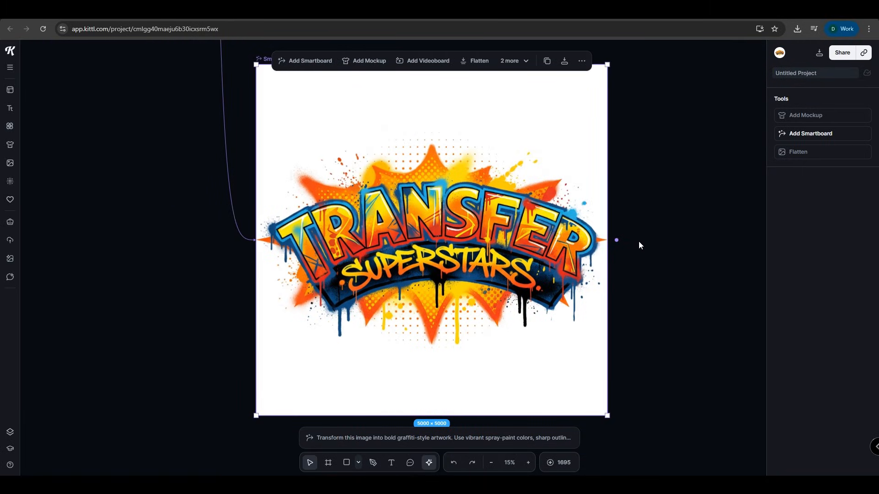
pyautogui.scroll(-1, 637, 241)
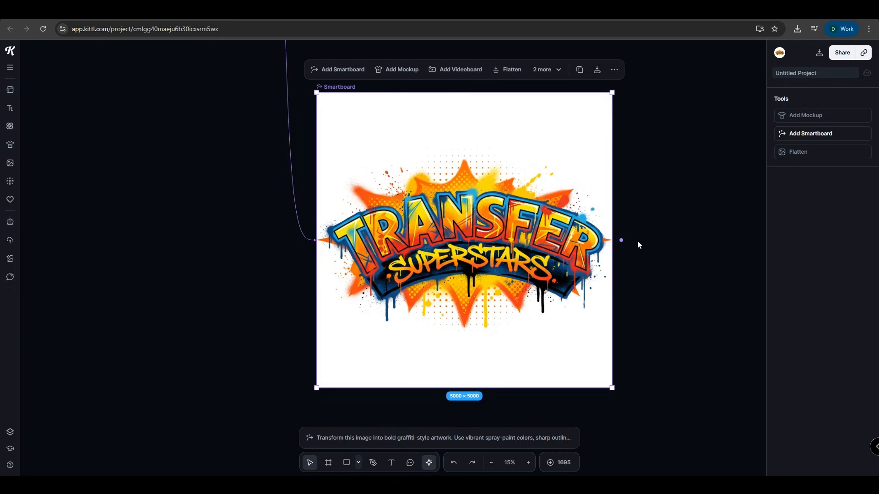
pyautogui.moveTo(544, 224); pyautogui.dragTo(513, 232)
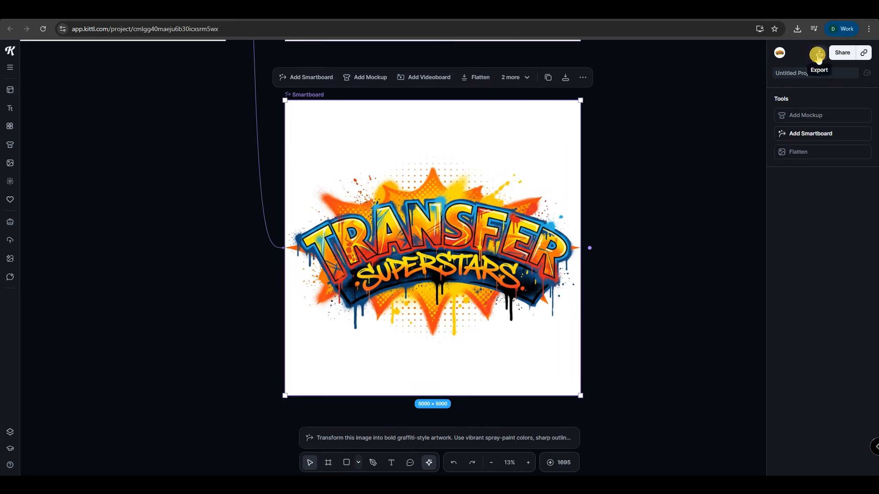
# Download only the second graffiti Smartboard as a 5000 × 5000 px PNG at 300 dpi.
pyautogui.click(819, 56)
pyautogui.click(736, 114)
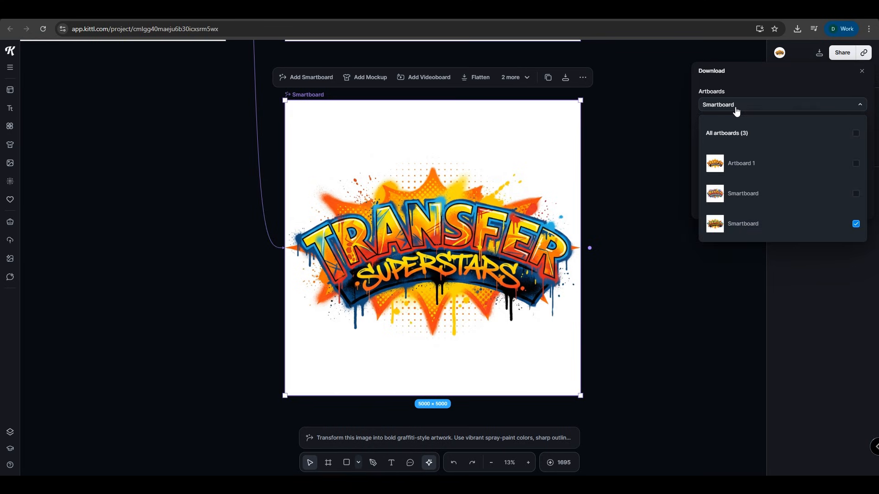
pyautogui.click(762, 105)
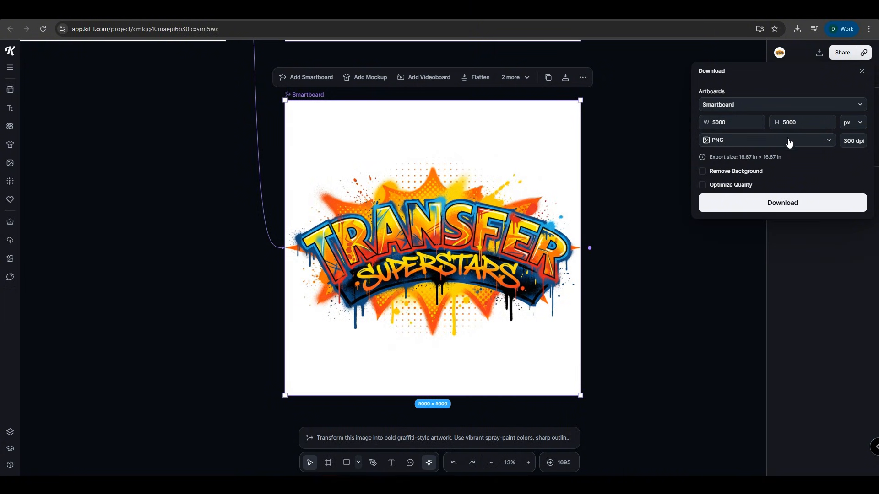
pyautogui.click(755, 207)
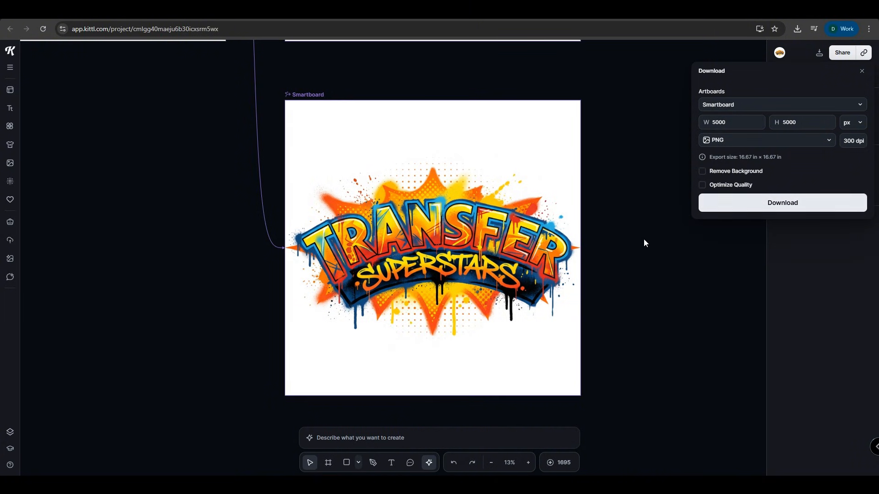
pyautogui.click(647, 277)
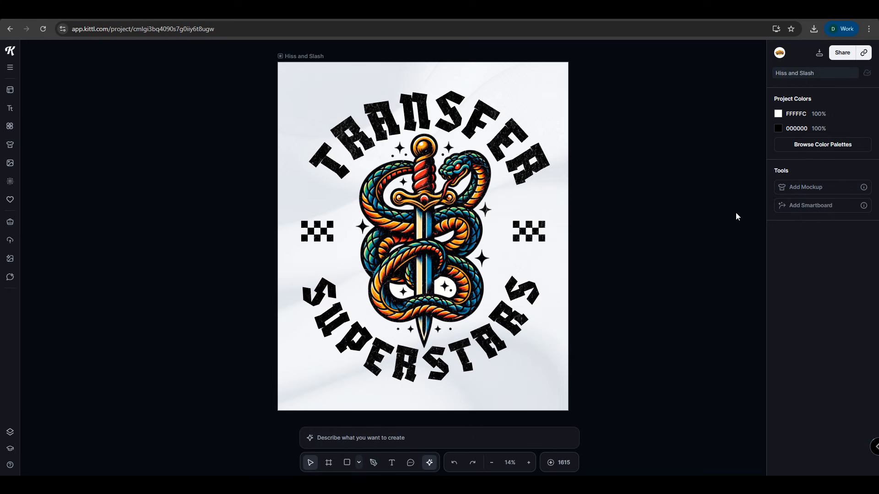
# Add a Smartboard from the Hiss and Slash artboard and enter the prompt for bold, DTF-print-ready graffiti-style artwork on a solid white background.
pyautogui.click(311, 56)
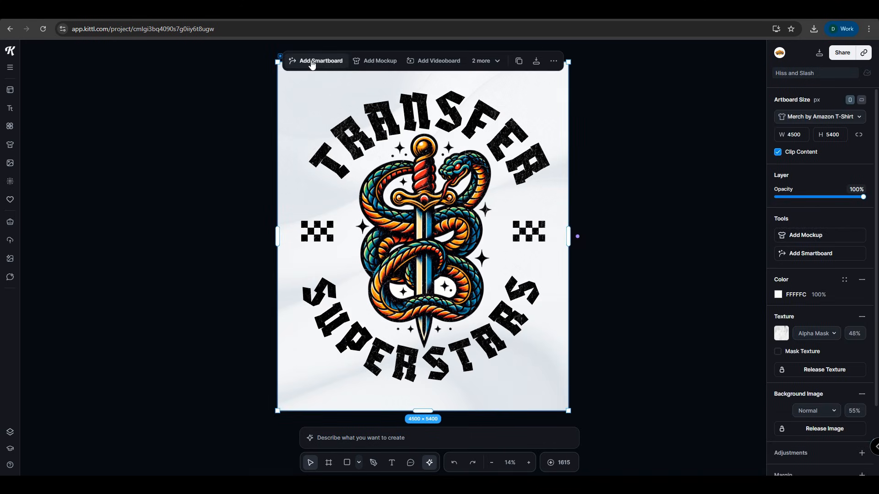
pyautogui.click(311, 61)
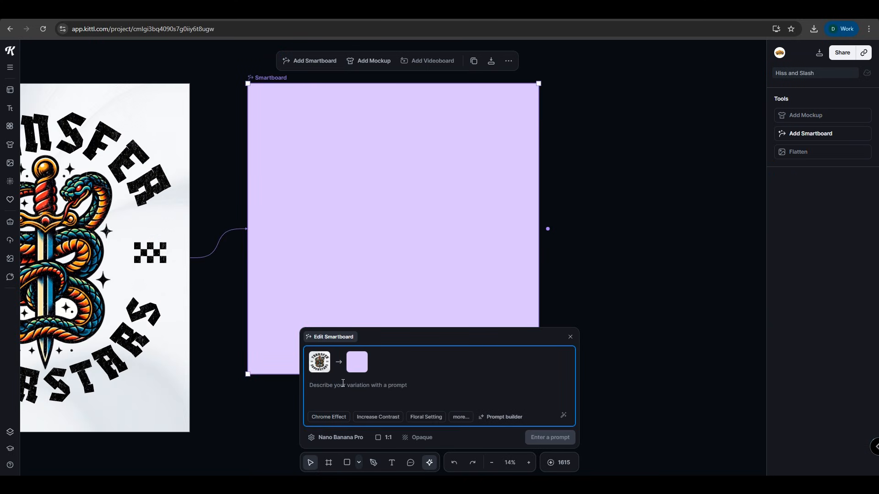
pyautogui.click(348, 389)
pyautogui.write('Transform this image into bold graffiti-style artwork. Use vibrant spray-paint colors, sharp outlines, paint drips, splatter accents, and stylized shading to mimic authentic street graffiti. Keep the original shapes recognizable but add dynamic urban flair. Make the artwork fully DTF-print-ready: Place it on a solid white background. keep clean edges, and avoid any outer shadows, wall textures, or photo elements. Only include the graffiti-style artwork itself with bright, solid colors and crisp details suitable for printing.')
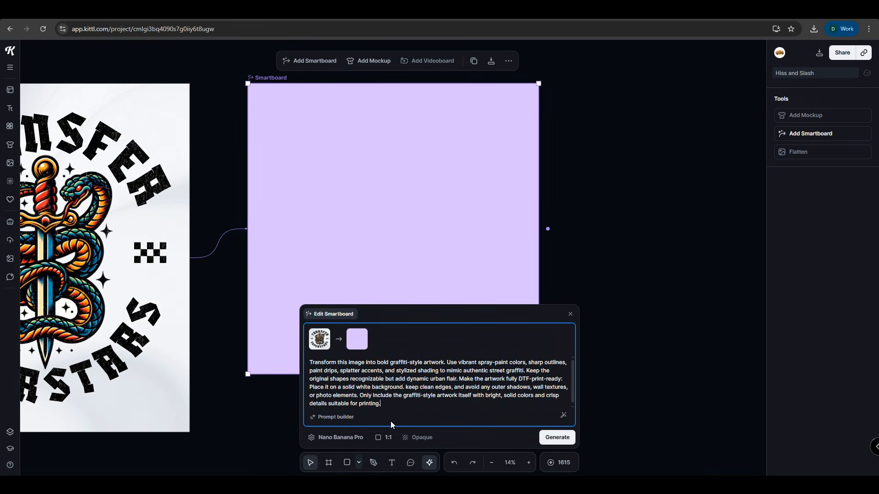
# Keep the Nano Banana Pro model, set the Smartboard's aspect ratio to Match Input, and generate the graffiti artwork.
pyautogui.click(340, 437)
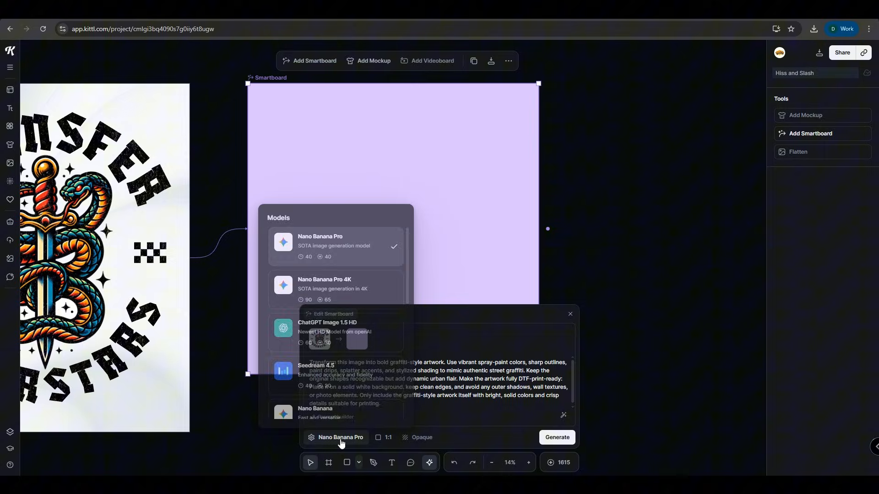
pyautogui.click(333, 248)
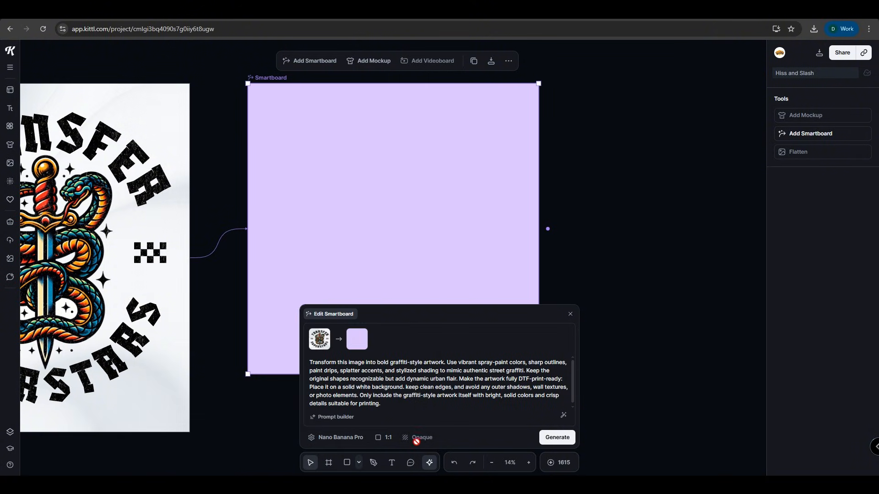
pyautogui.click(385, 440)
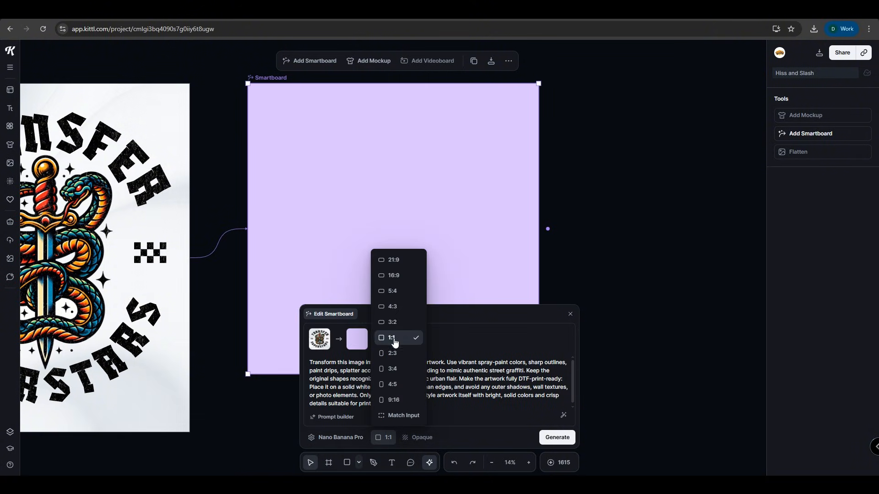
pyautogui.click(387, 417)
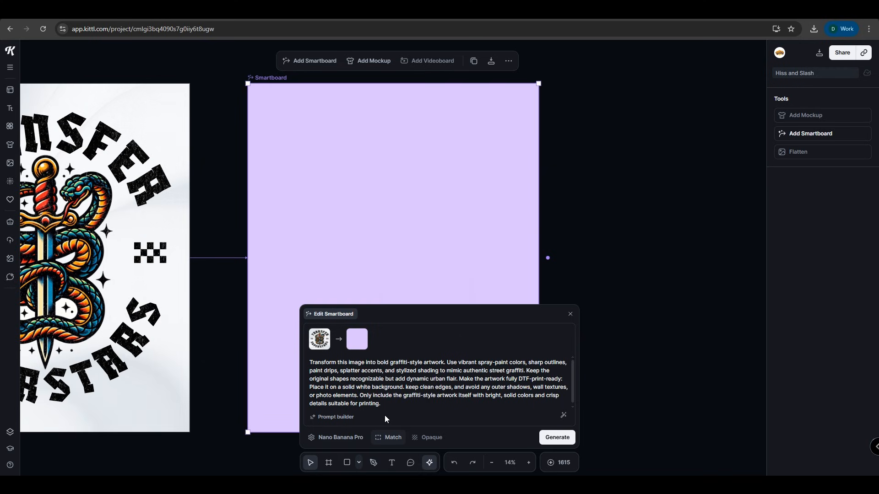
pyautogui.click(567, 438)
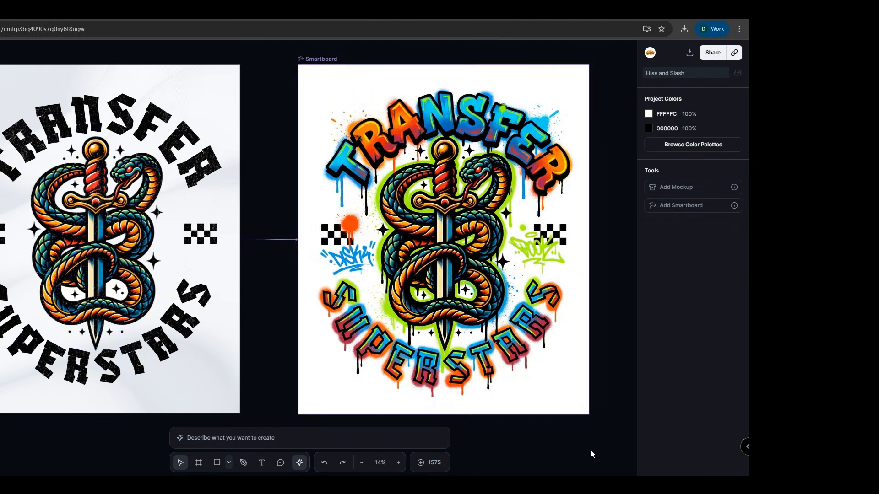
# Examine the generated snake-and-sword graffiti artwork up close, checking its lettering, drips and tags, and compare it with the original design.
pyautogui.click(467, 174)
pyautogui.scroll(8, 467, 174)
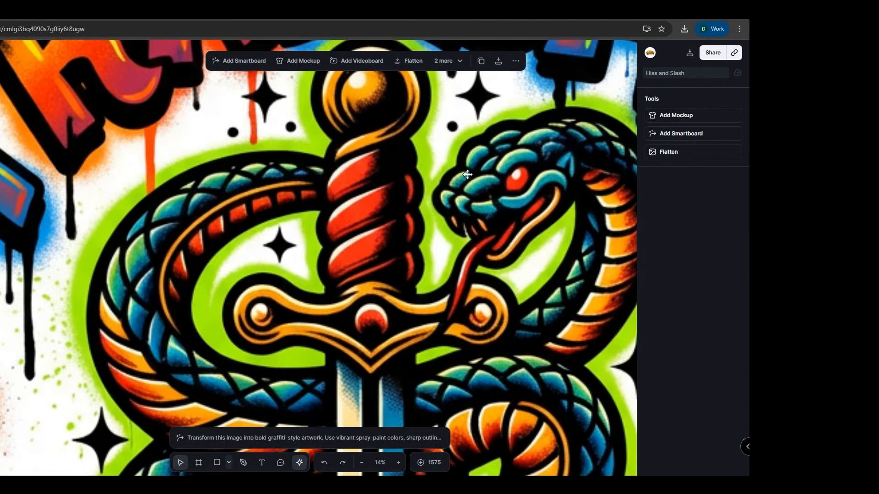
pyautogui.scroll(-4, 468, 176)
pyautogui.moveTo(507, 184); pyautogui.dragTo(364, 229)
pyautogui.scroll(-5, 309, 309)
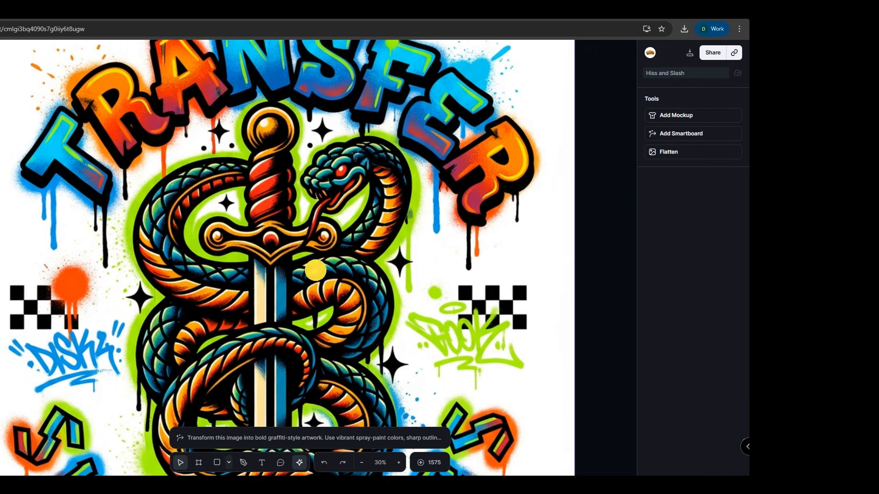
pyautogui.scroll(5, 268, 260)
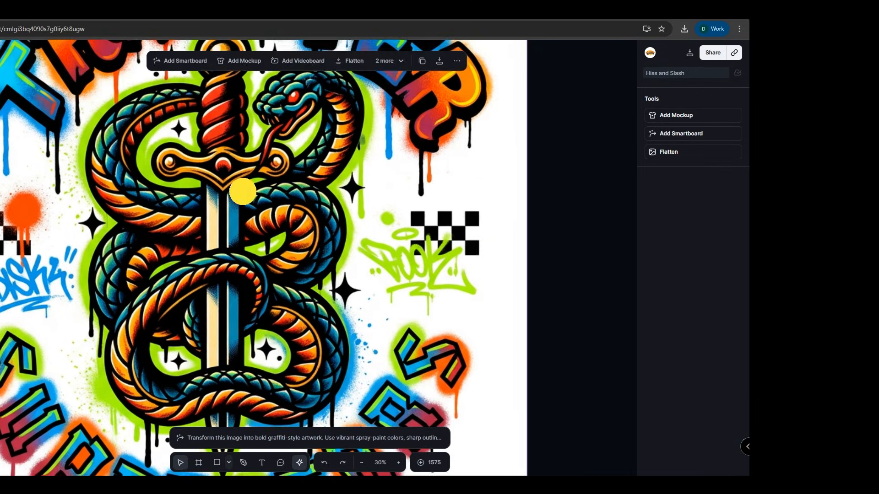
pyautogui.scroll(-4, 239, 290)
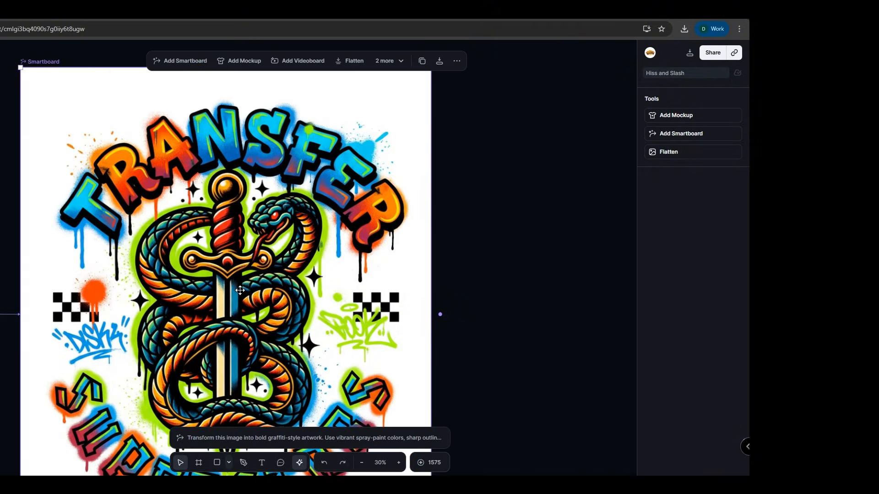
pyautogui.scroll(8, 233, 275)
pyautogui.moveTo(123, 178); pyautogui.dragTo(56, 306)
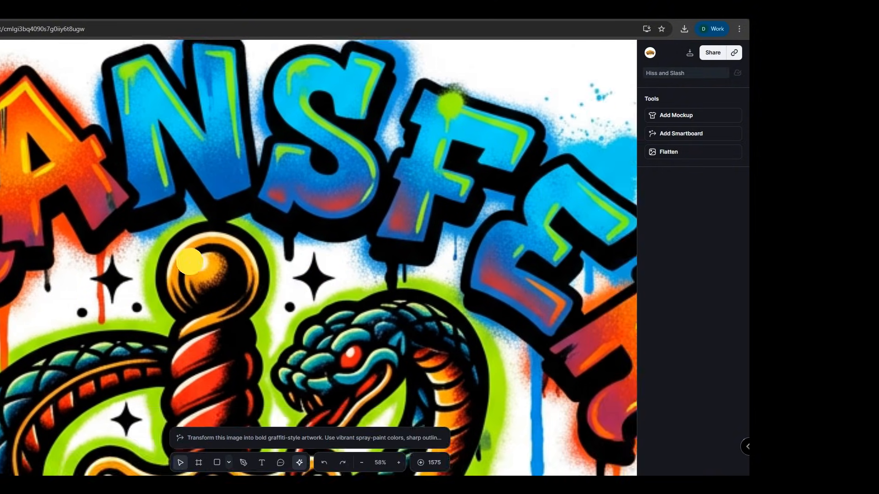
pyautogui.moveTo(488, 290); pyautogui.dragTo(362, 55)
pyautogui.moveTo(395, 330); pyautogui.dragTo(438, 43)
pyautogui.moveTo(275, 403); pyautogui.dragTo(416, 173)
pyautogui.scroll(-10, 420, 231)
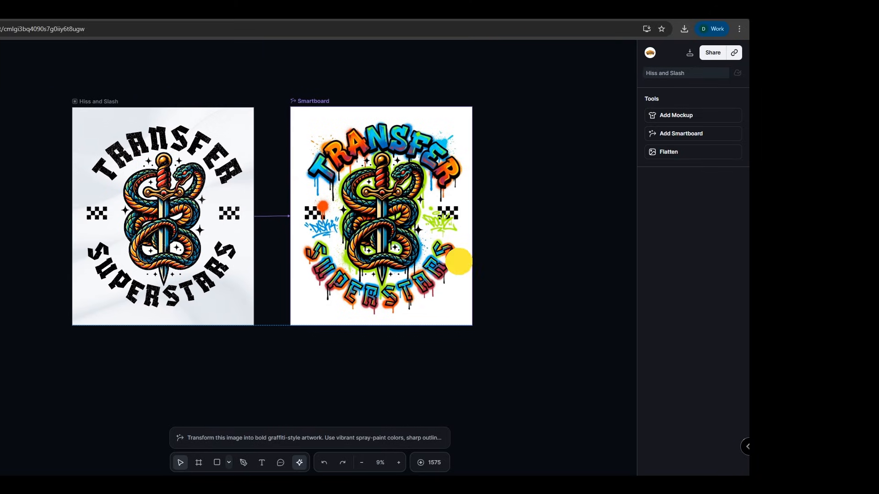
pyautogui.moveTo(458, 261); pyautogui.dragTo(406, 257)
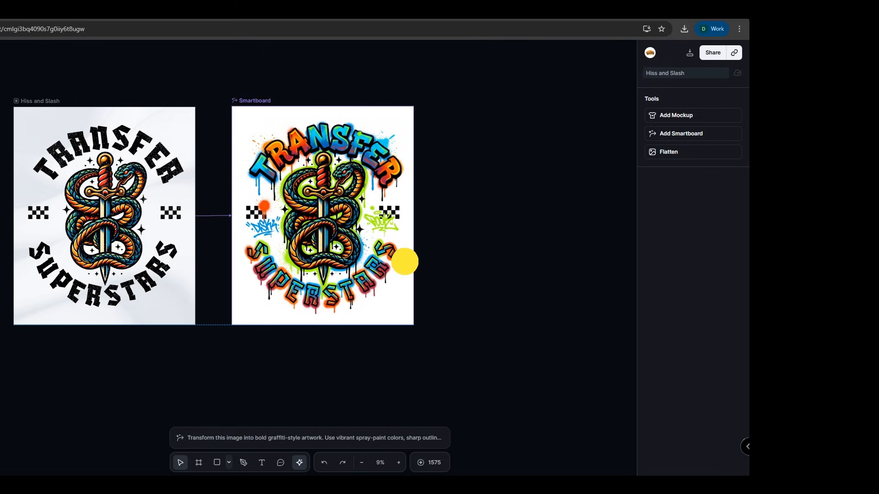
pyautogui.scroll(2, 412, 259)
pyautogui.moveTo(517, 260); pyautogui.dragTo(655, 287)
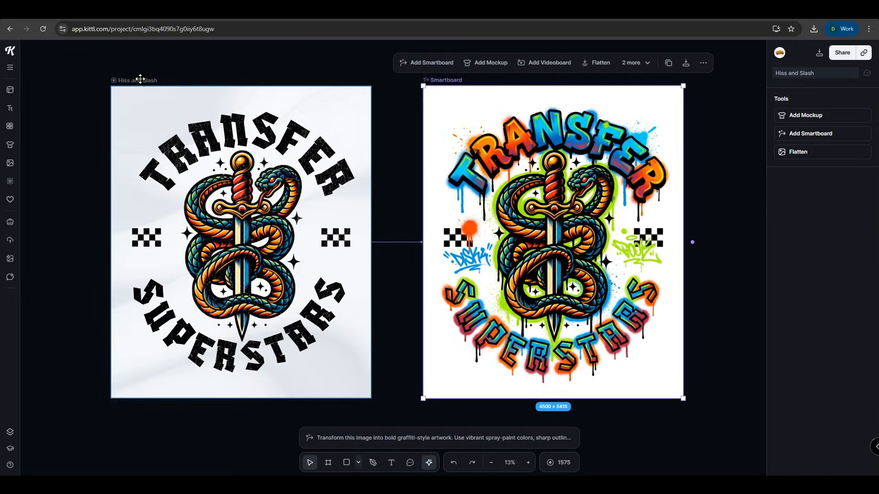
# Add another Smartboard from the Hiss and Slash artboard and generate a second version with the same graffiti prompt and the Match Input ratio.
pyautogui.click(140, 79)
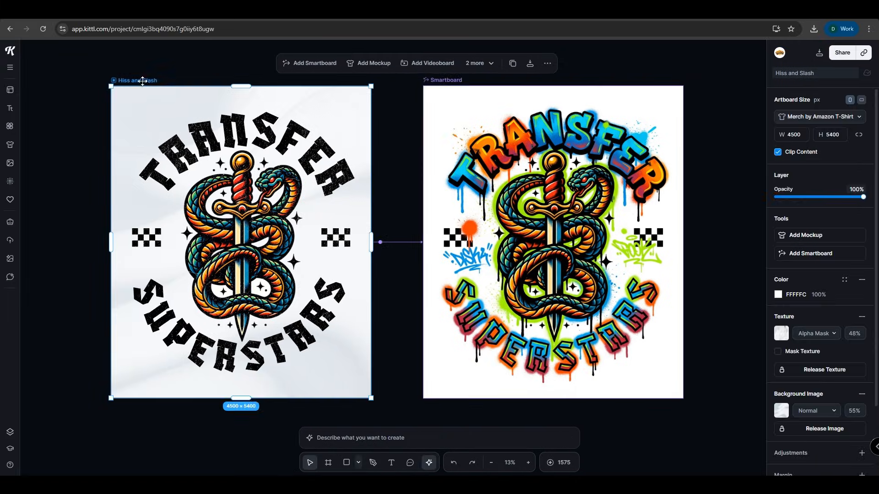
pyautogui.click(315, 62)
pyautogui.hotkey('ctrl', 'v')
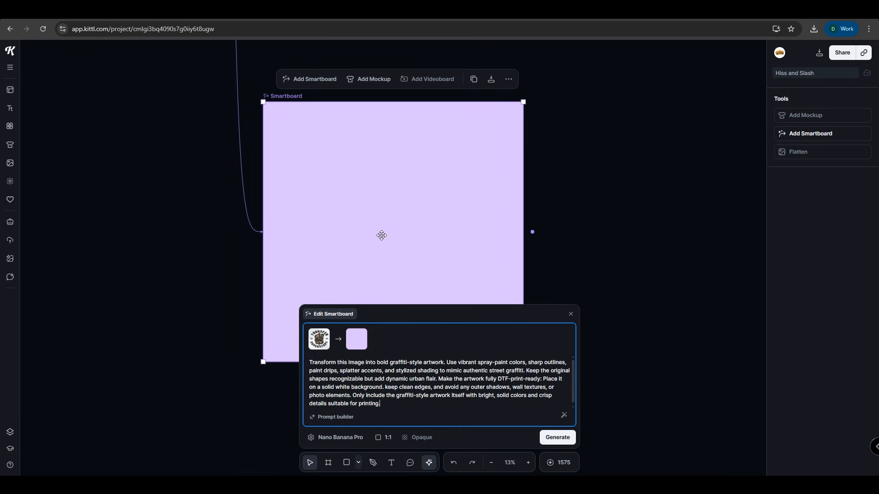
pyautogui.click(389, 439)
pyautogui.click(397, 416)
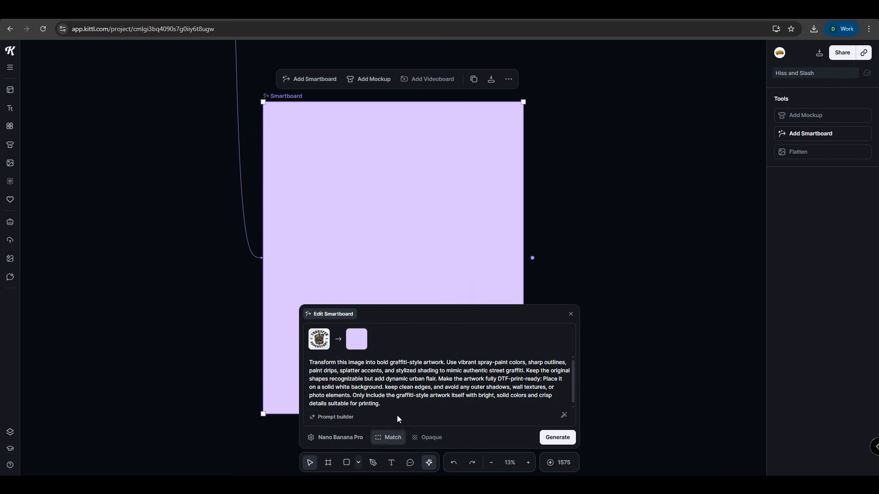
pyautogui.click(562, 443)
pyautogui.click(604, 384)
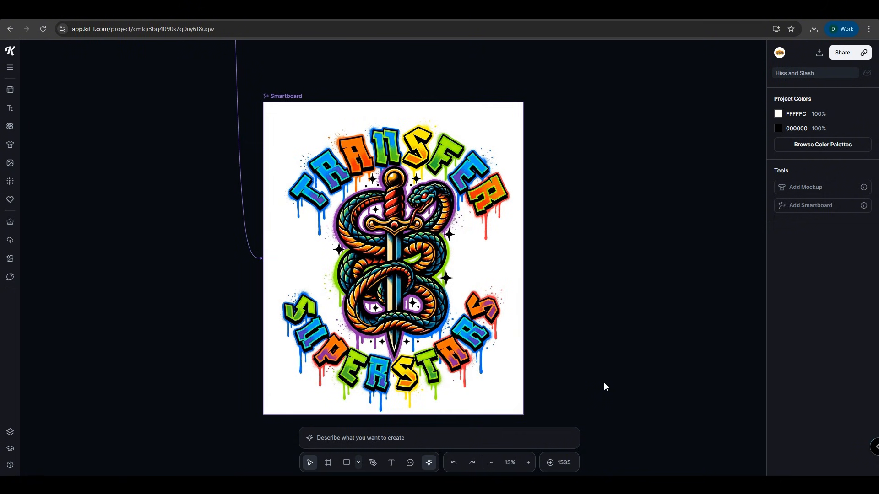
# Examine the second graffiti version up close, checking the TRANSFER and SUPERSTARS lettering, the snake and sword, and the paint drips.
pyautogui.click(398, 240)
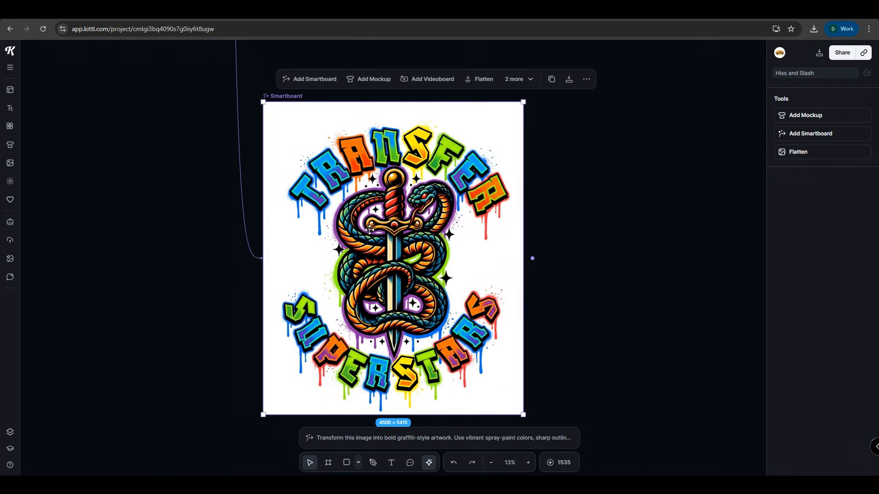
pyautogui.scroll(5, 370, 230)
pyautogui.moveTo(487, 193); pyautogui.dragTo(463, 357)
pyautogui.moveTo(559, 341); pyautogui.dragTo(566, 177)
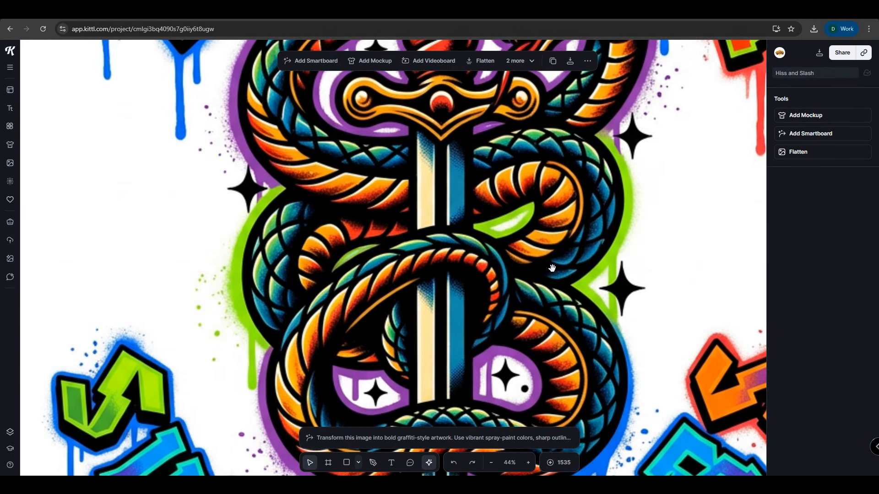
pyautogui.moveTo(552, 312); pyautogui.dragTo(550, 174)
pyautogui.moveTo(517, 281); pyautogui.dragTo(497, 173)
pyautogui.moveTo(542, 265); pyautogui.dragTo(479, 289)
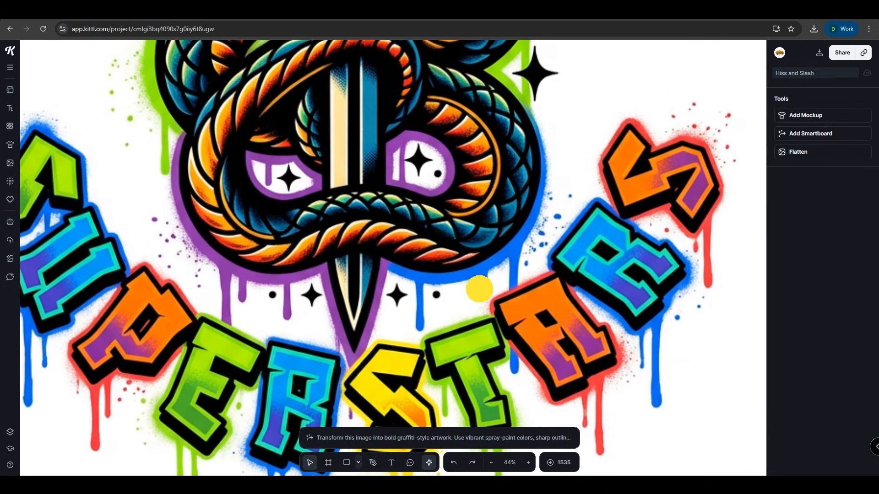
pyautogui.moveTo(425, 202); pyautogui.dragTo(468, 296)
pyautogui.scroll(-5, 470, 261)
pyautogui.moveTo(494, 202); pyautogui.dragTo(500, 237)
pyautogui.click(500, 241)
pyautogui.scroll(-1, 501, 241)
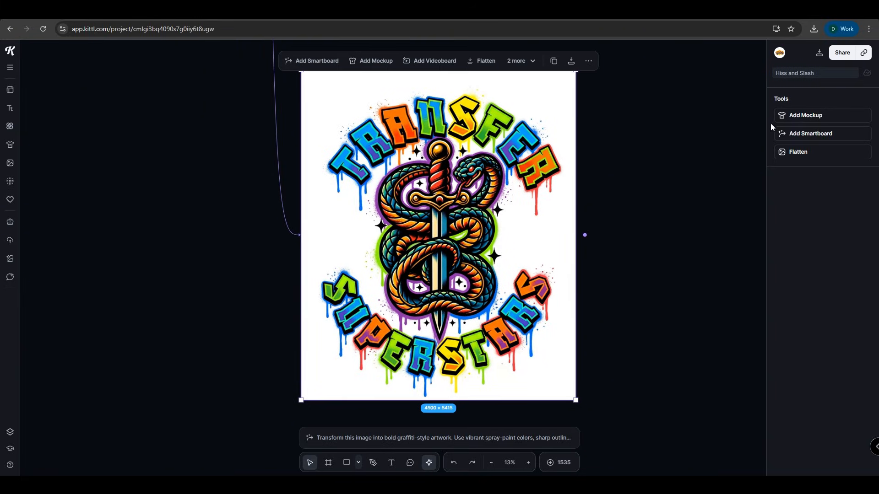
# Download only the second graffiti Smartboard as a 4500 × 5415 px PNG at 300 dpi.
pyautogui.click(820, 53)
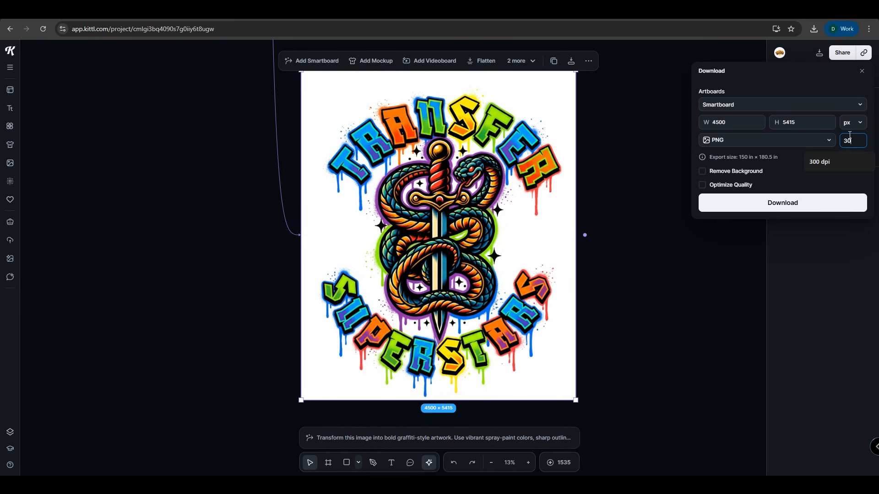
pyautogui.click(766, 105)
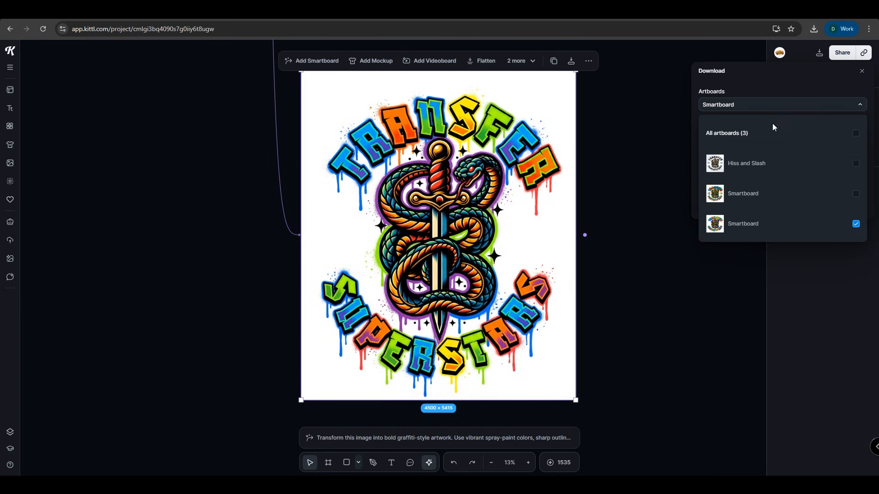
pyautogui.click(772, 105)
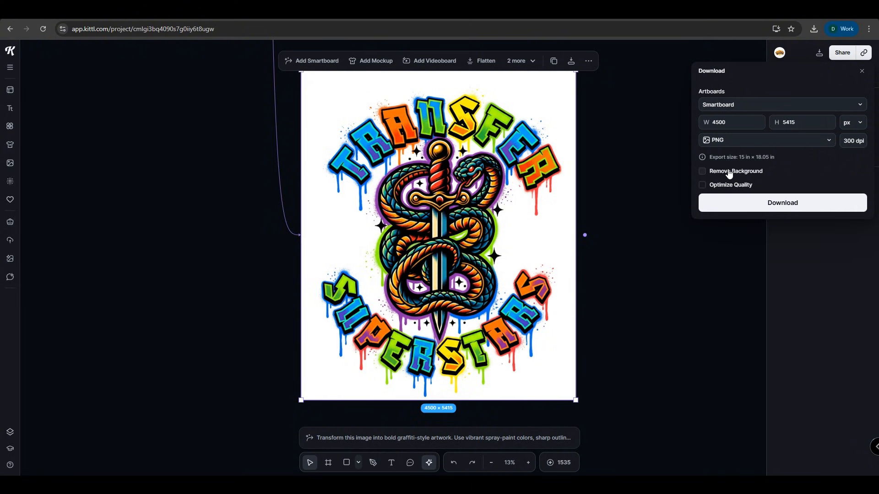
pyautogui.click(746, 199)
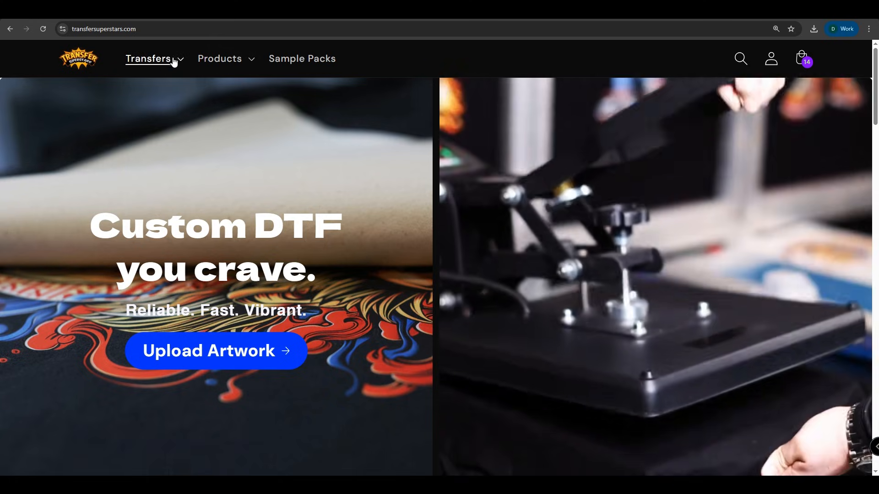
# On transfersuperstars.com, open the DTF Transfer Gang Sheet Builder product and launch the builder for one 22 in X 12 in sheet.
pyautogui.click(173, 59)
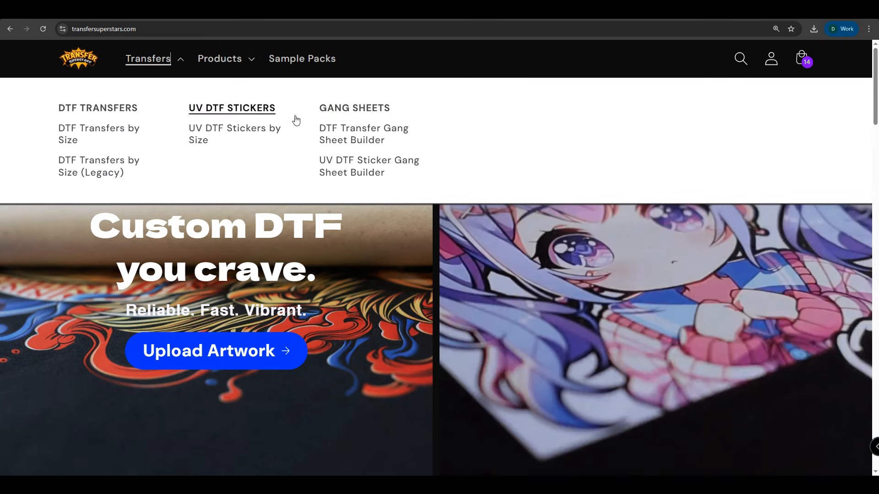
pyautogui.click(336, 130)
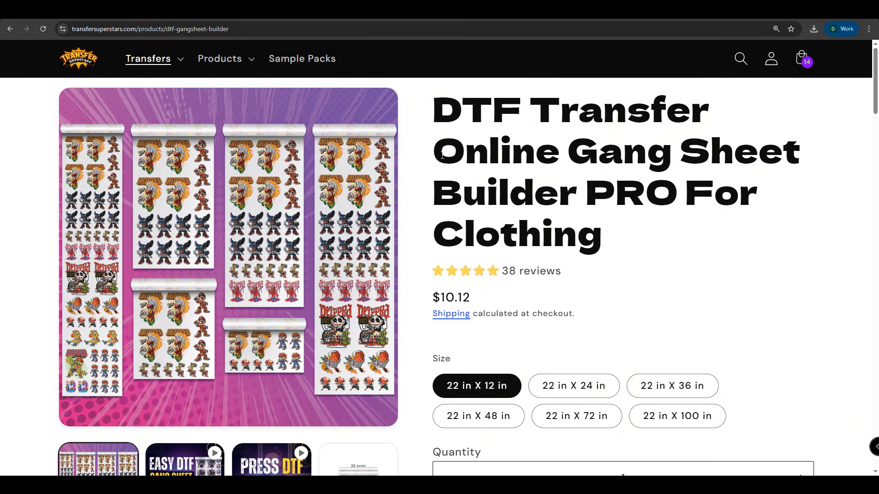
pyautogui.scroll(-6, 442, 155)
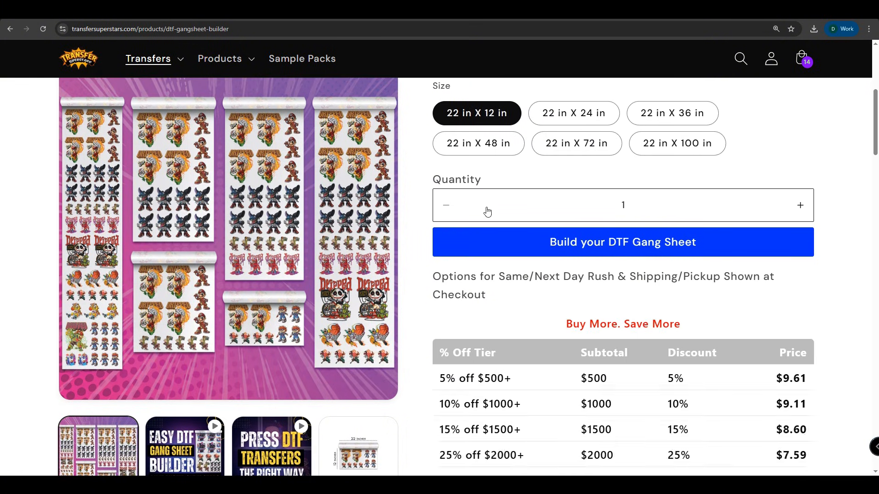
pyautogui.scroll(2, 487, 211)
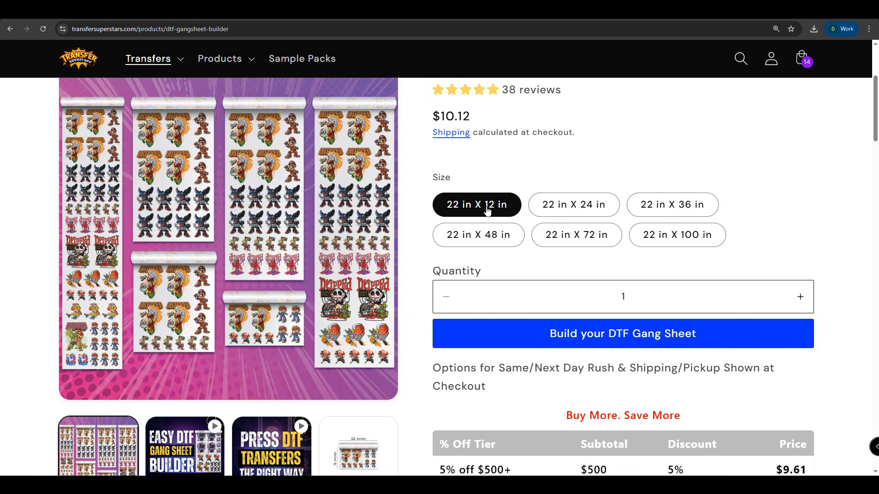
pyautogui.scroll(-3, 488, 211)
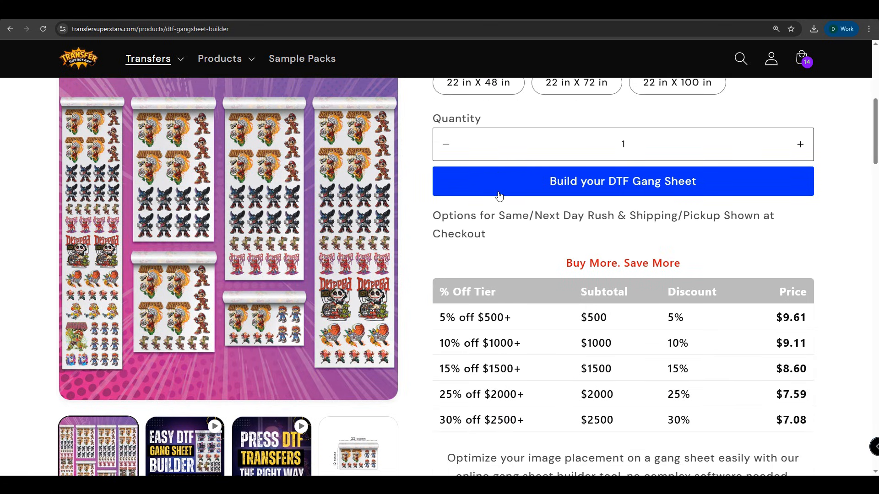
pyautogui.scroll(1, 499, 196)
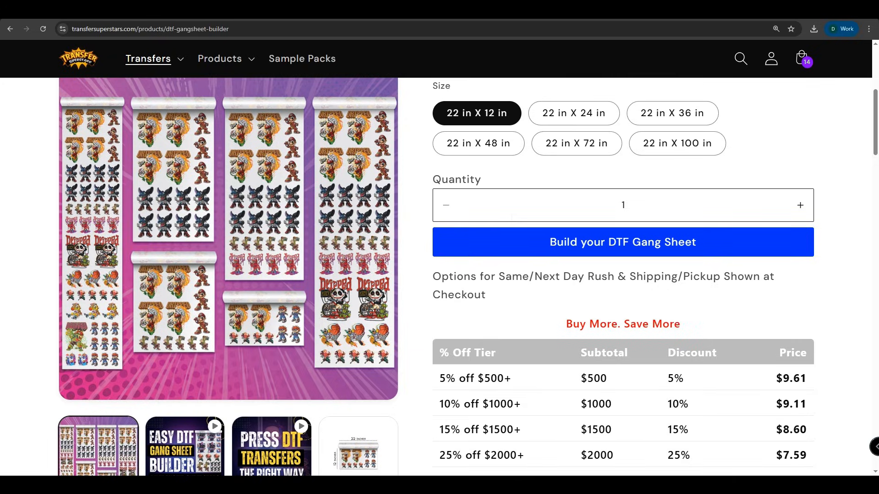
pyautogui.click(516, 234)
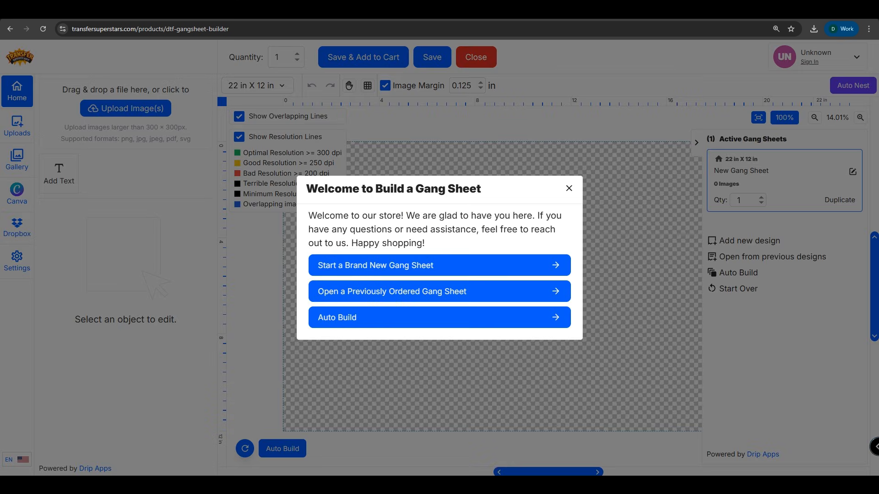
# Start a brand new gang sheet, upload the snake-and-sword and Transfer Superstars logo PNGs, and place one copy of each on it.
pyautogui.click(414, 265)
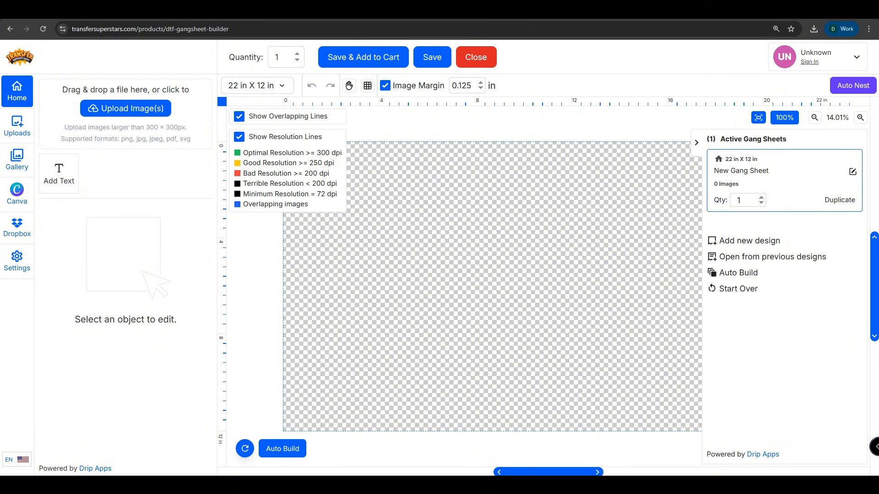
pyautogui.moveTo(626, 249); pyautogui.dragTo(383, 259)
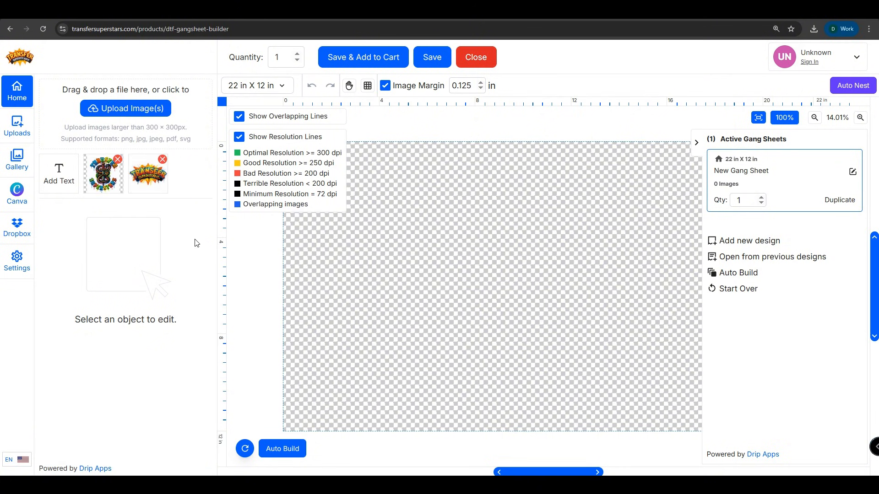
pyautogui.click(98, 182)
pyautogui.click(147, 181)
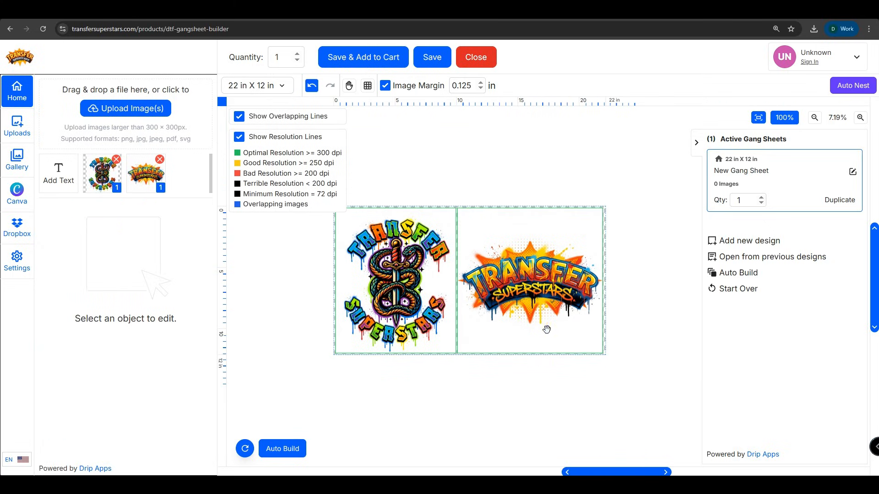
# Remove the background from the snake-and-sword design in the image editor and apply the change.
pyautogui.scroll(2, 373, 309)
pyautogui.click(432, 315)
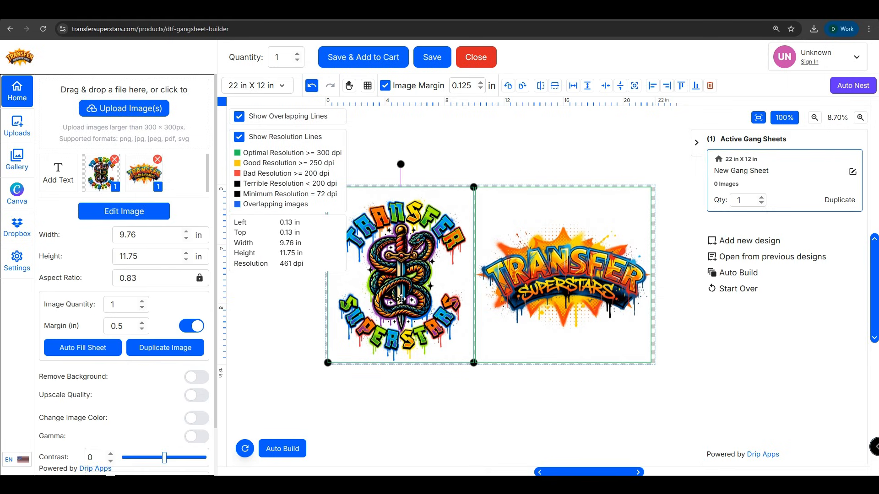
pyautogui.click(123, 211)
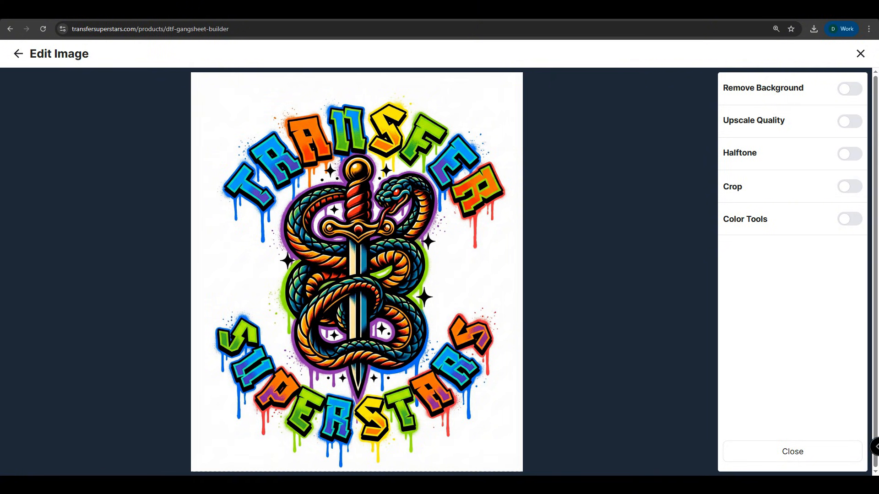
pyautogui.click(850, 92)
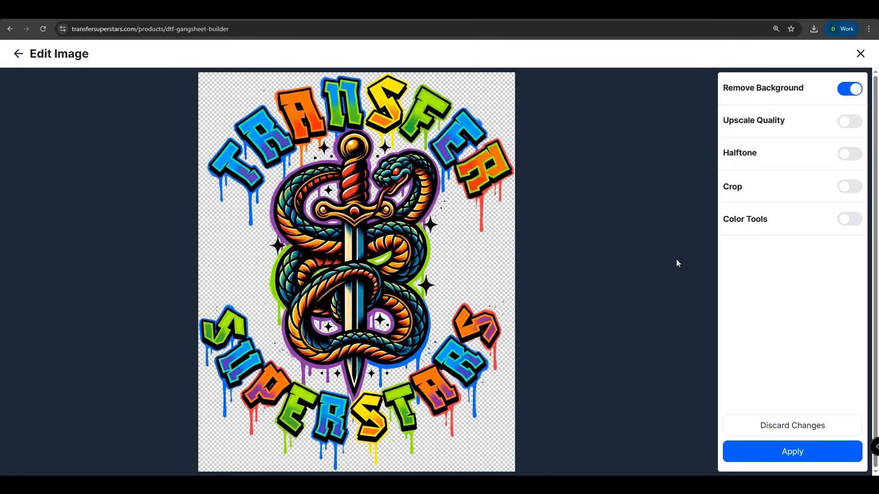
pyautogui.click(784, 452)
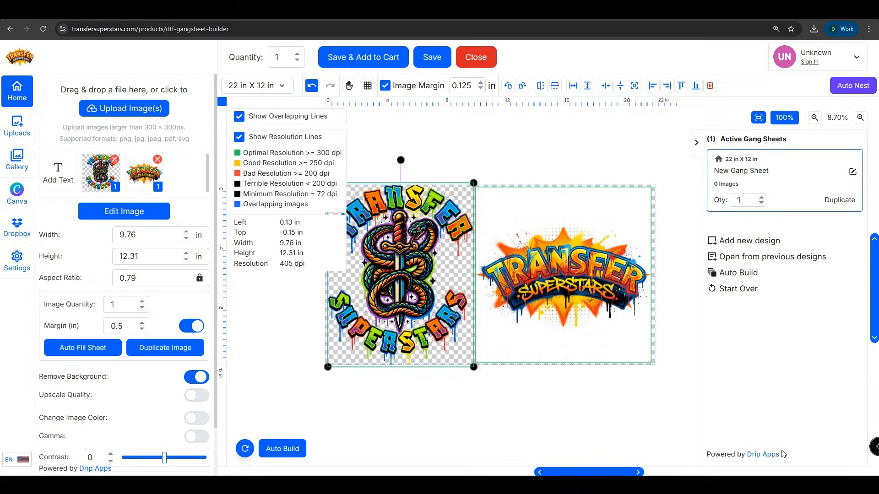
# Remove the background from the orange Transfer Superstars logo in the image editor and apply the change.
pyautogui.click(617, 334)
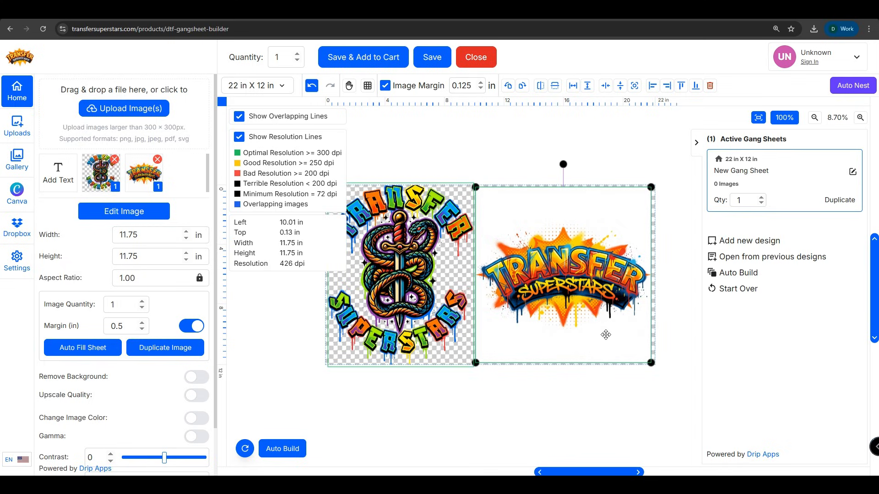
pyautogui.click(139, 213)
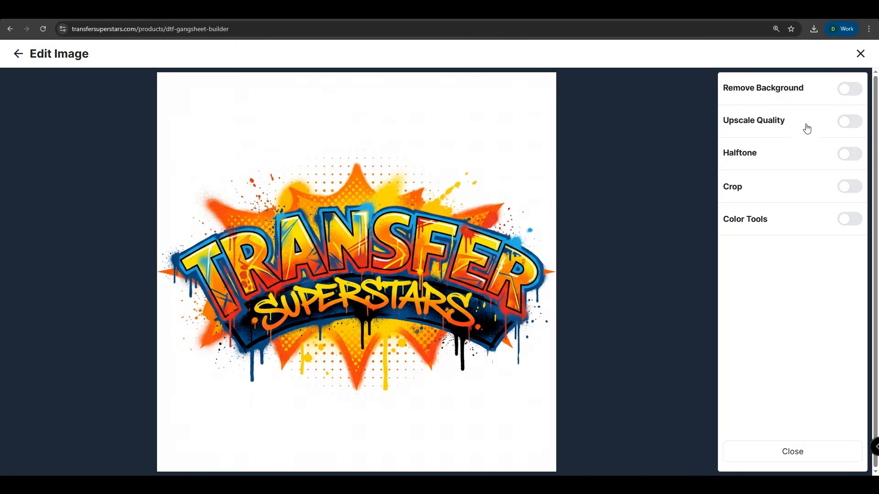
pyautogui.click(847, 89)
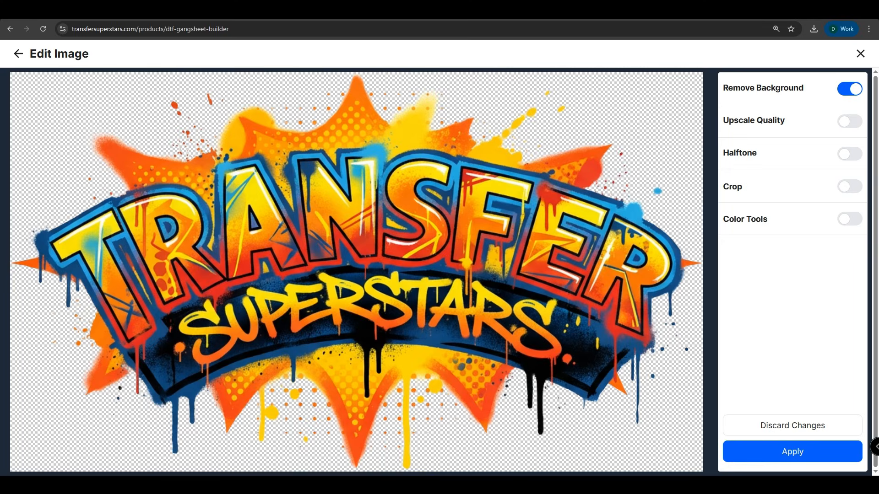
pyautogui.click(791, 452)
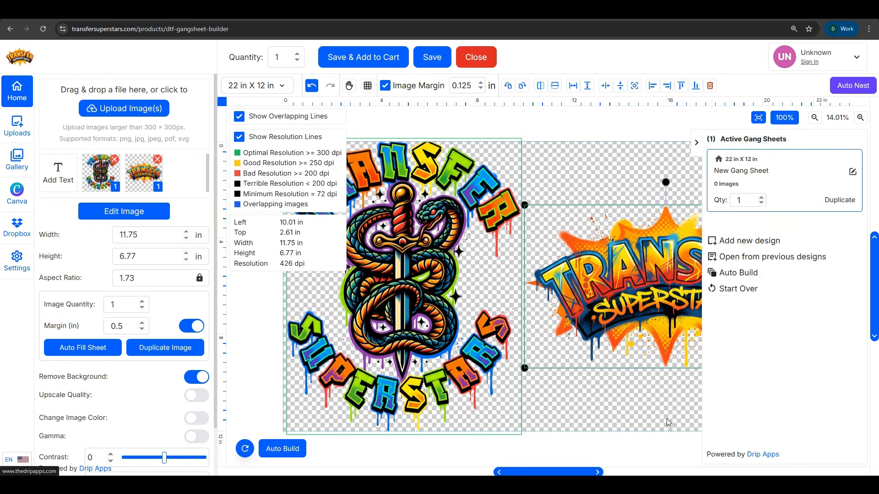
# Set the snake-and-sword design's width to 11 in with the aspect ratio locked.
pyautogui.click(387, 343)
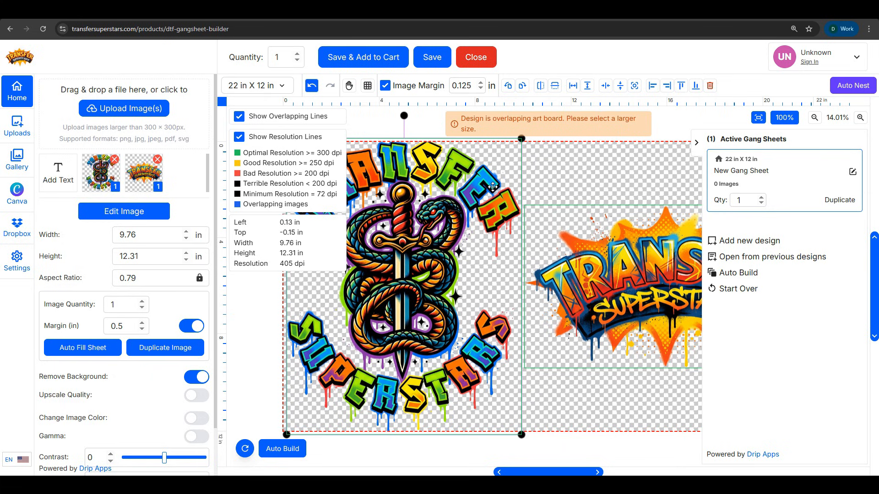
pyautogui.click(149, 235)
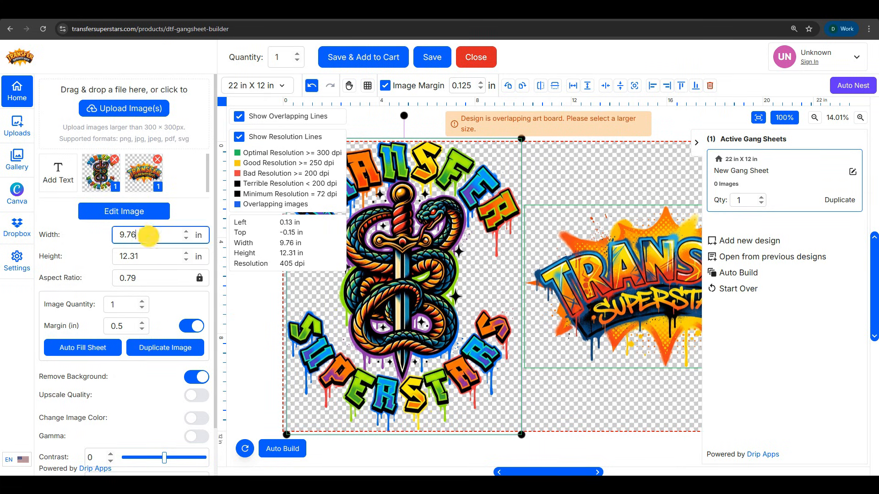
pyautogui.doubleClick(136, 235)
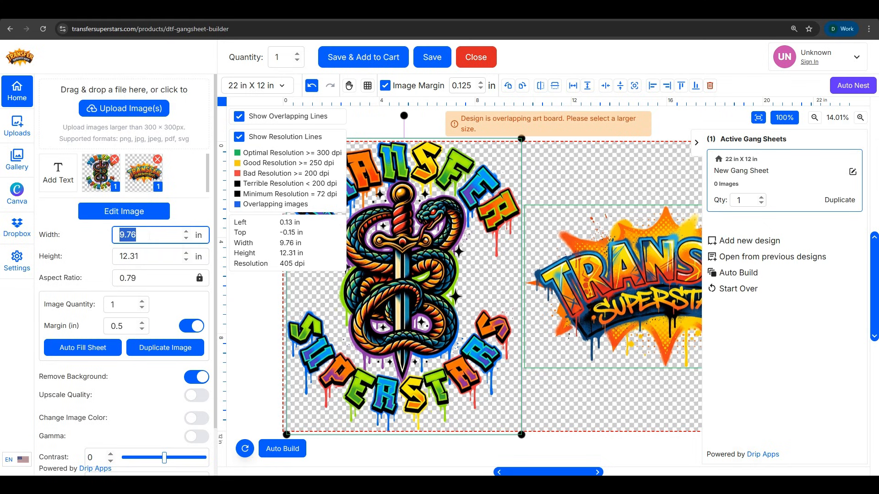
pyautogui.write('11')
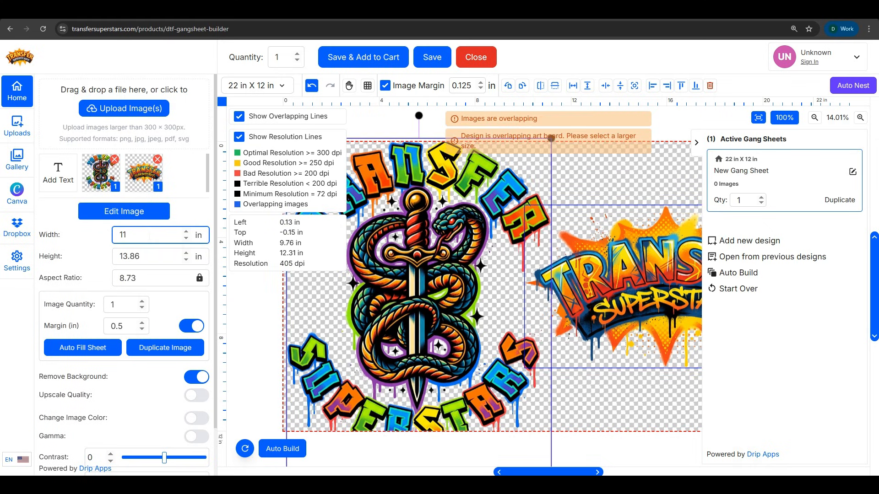
# Set the Transfer Superstars logo's width to 10 in with the aspect ratio locked.
pyautogui.click(596, 242)
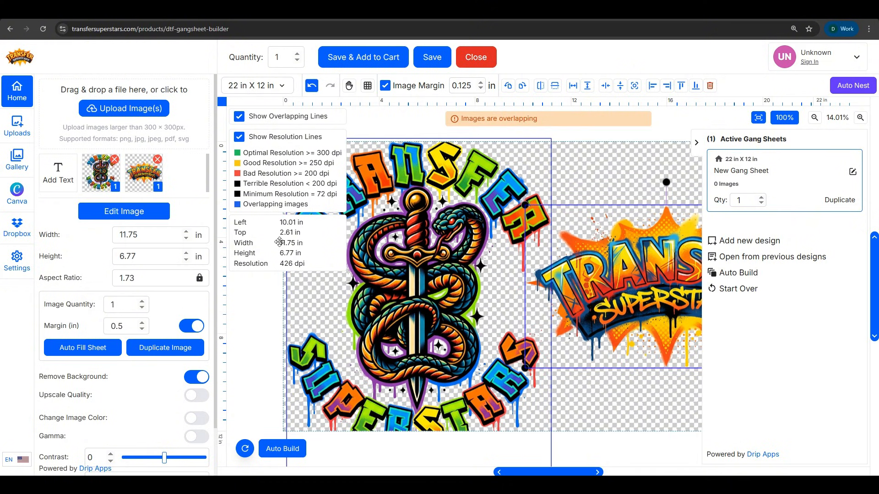
pyautogui.click(143, 234)
pyautogui.doubleClick(136, 235)
pyautogui.write('10')
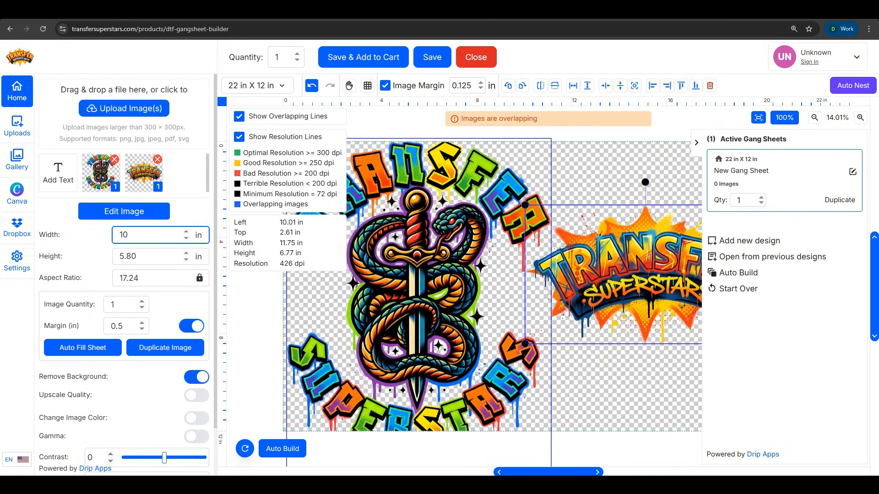
# Rotate the snake-and-sword design 90° counterclockwise and position it within the left part of the 22 × 12 in sheet.
pyautogui.click(450, 158)
pyautogui.moveTo(420, 117); pyautogui.dragTo(312, 296)
pyautogui.moveTo(367, 313); pyautogui.dragTo(403, 294)
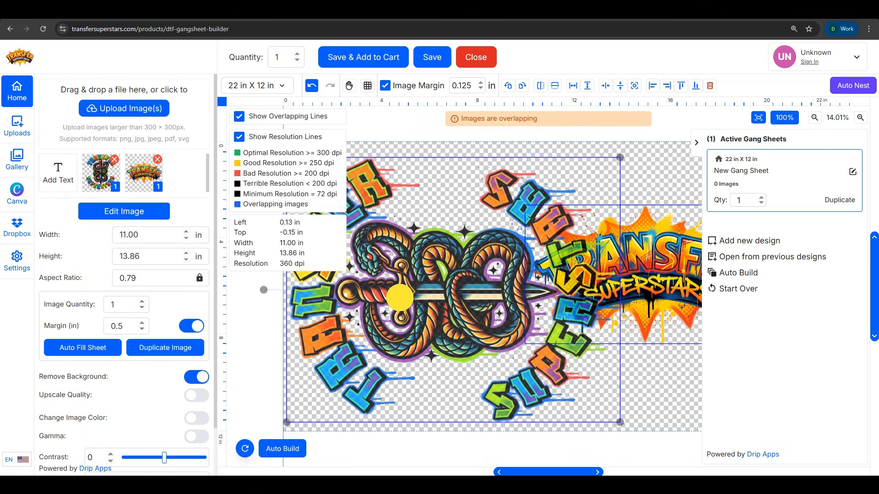
# Rotate the Transfer Superstars logo 90° counterclockwise and place it just right of the snake-and-sword design without overlap.
pyautogui.click(661, 281)
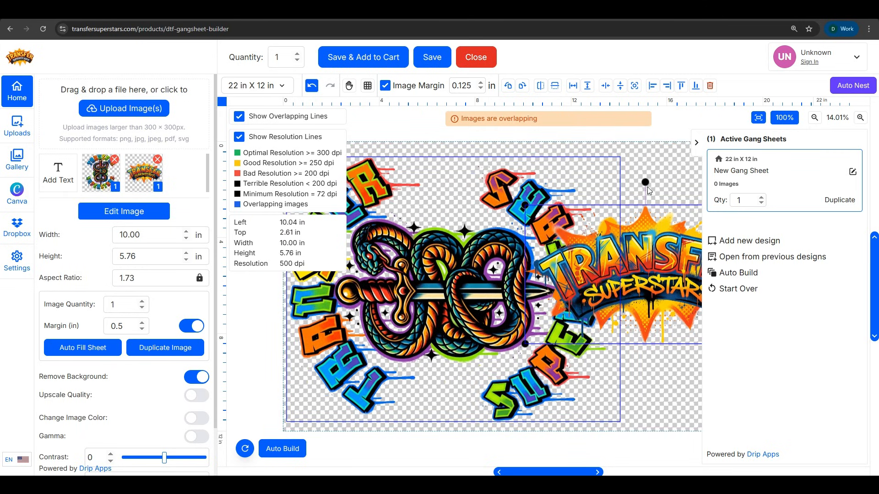
pyautogui.moveTo(645, 183); pyautogui.dragTo(588, 276)
pyautogui.moveTo(654, 283); pyautogui.dragTo(707, 296)
pyautogui.scroll(-2, 606, 217)
pyautogui.moveTo(629, 265); pyautogui.dragTo(554, 293)
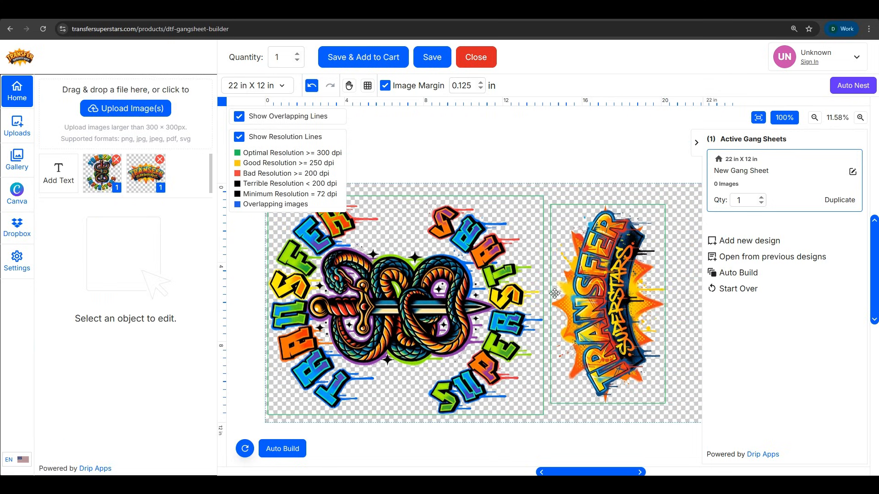
# Select both designs together and shift them slightly to the right on the gang sheet.
pyautogui.moveTo(684, 280); pyautogui.dragTo(476, 345)
pyautogui.click(686, 293)
pyautogui.click(359, 220)
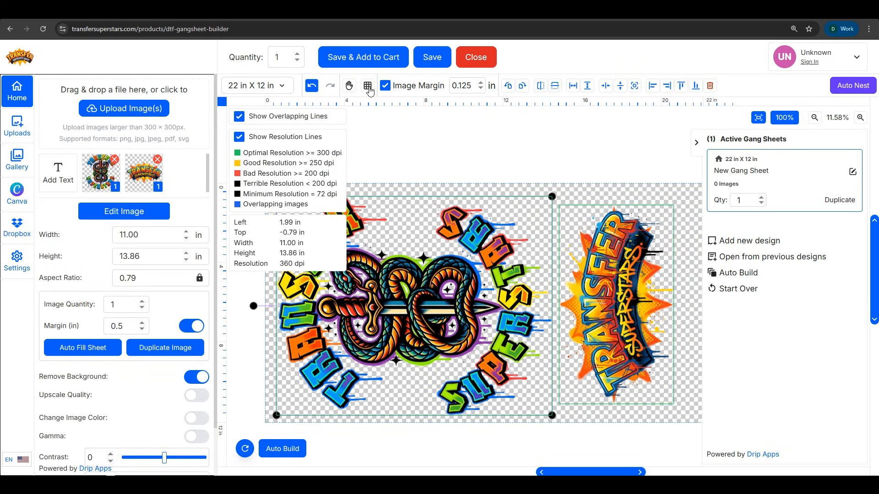
# Save the gang sheet as New Gang Sheet, agree to the artwork rights terms, and add it to the cart.
pyautogui.click(364, 60)
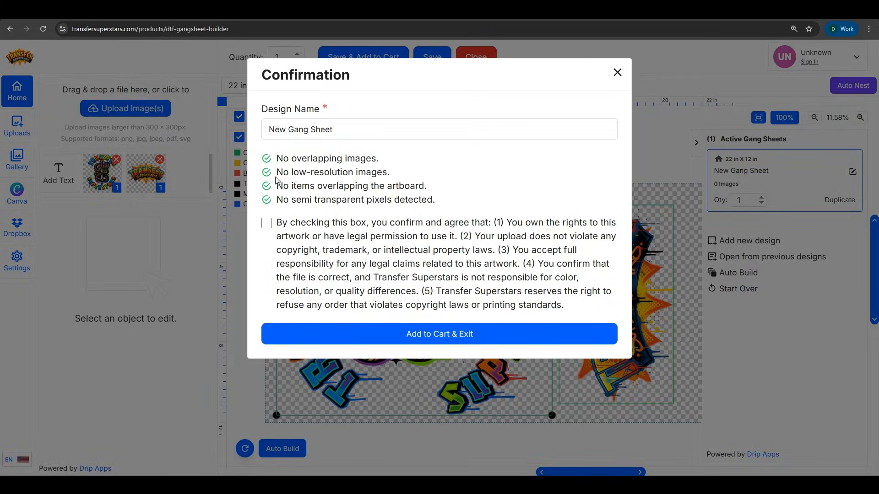
pyautogui.click(266, 223)
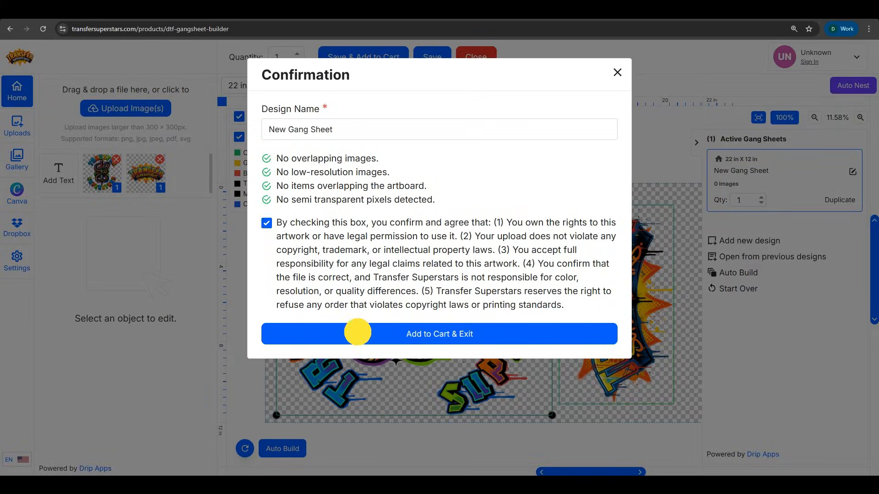
pyautogui.click(357, 332)
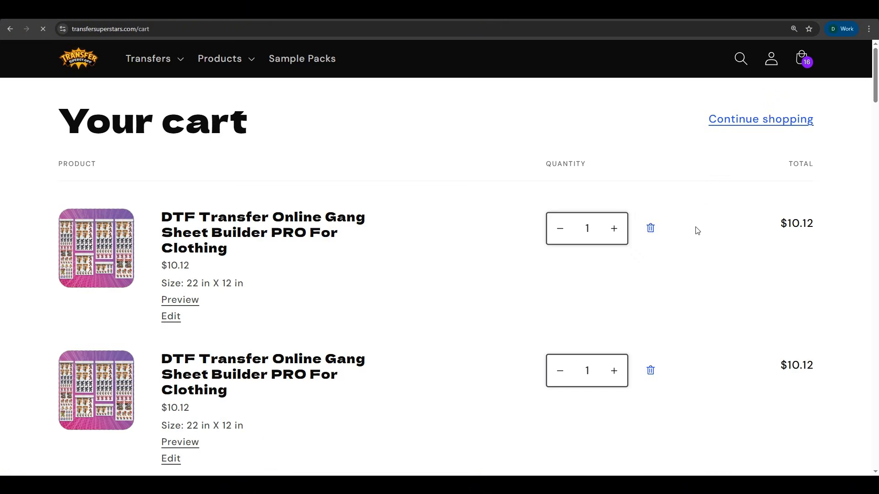